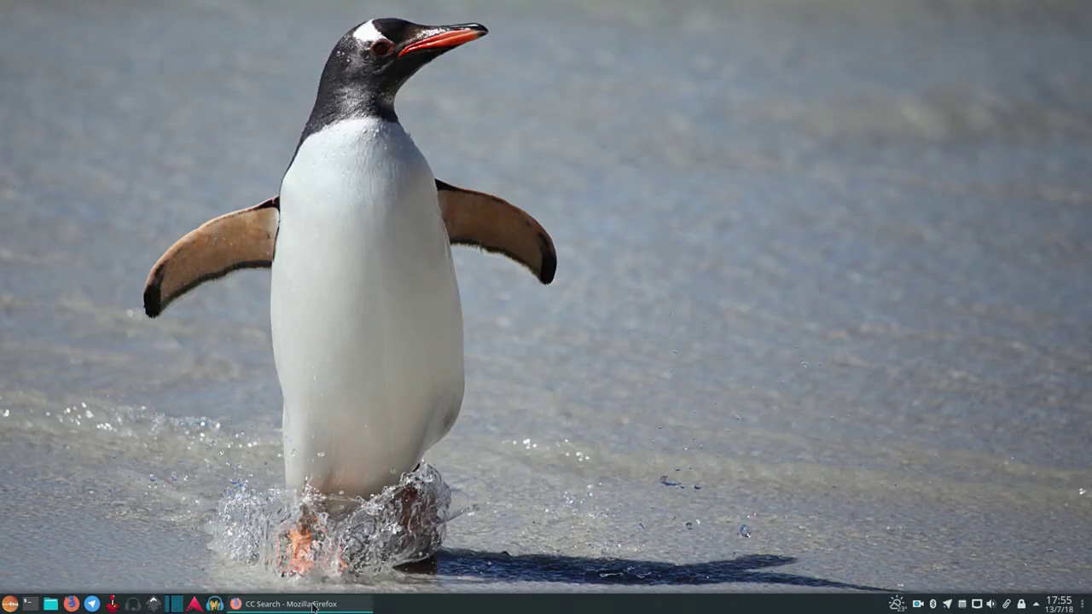
# - Search Flickr through CC Search for 'penguin', repeating the search from the CC Search page
pyautogui.click(316, 604)
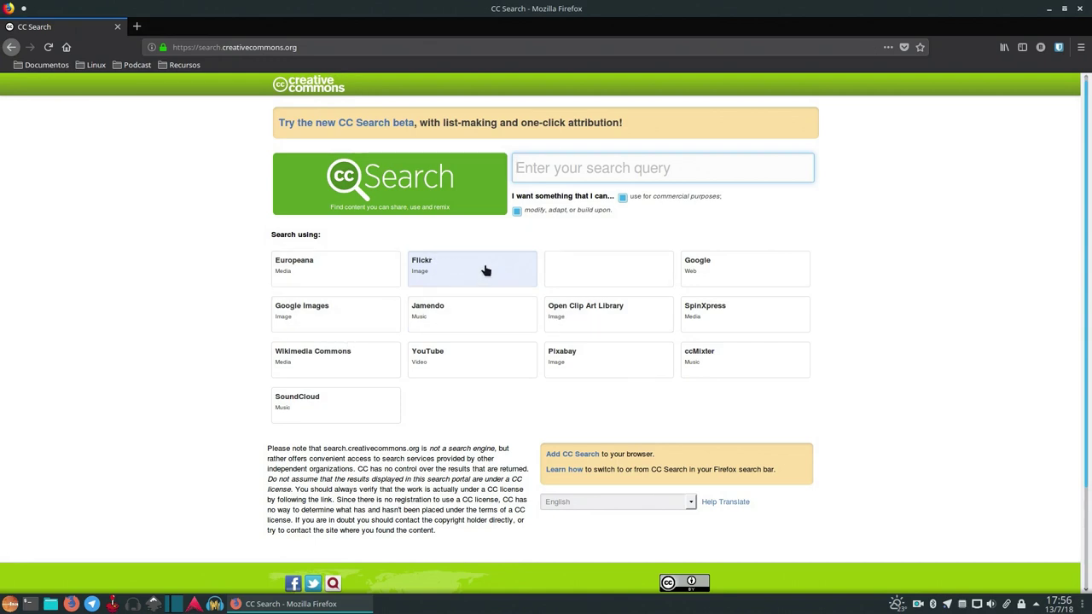
pyautogui.click(587, 357)
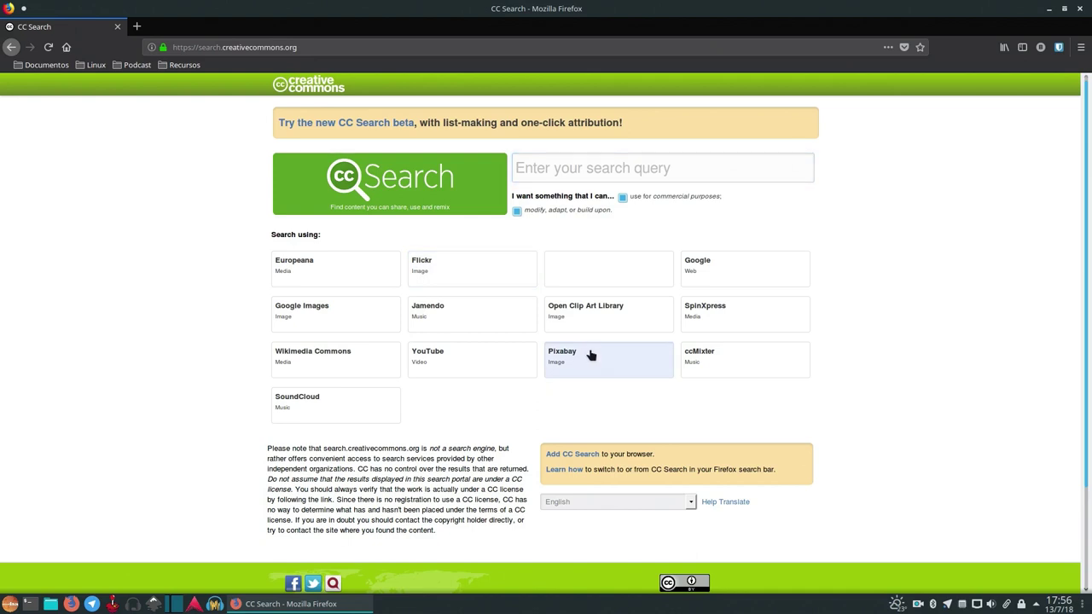
pyautogui.click(475, 266)
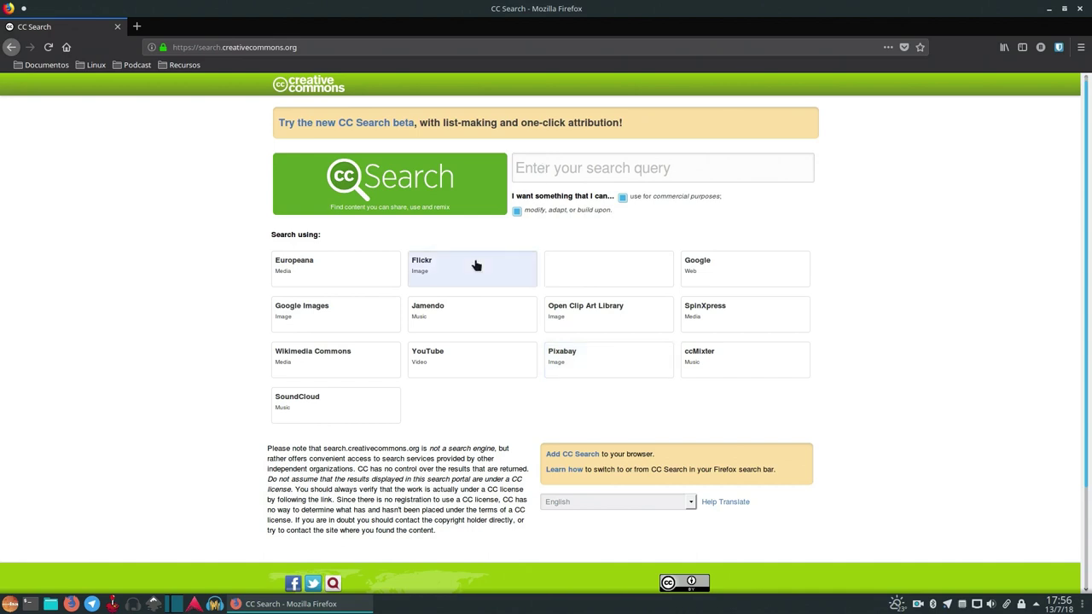
pyautogui.click(536, 171)
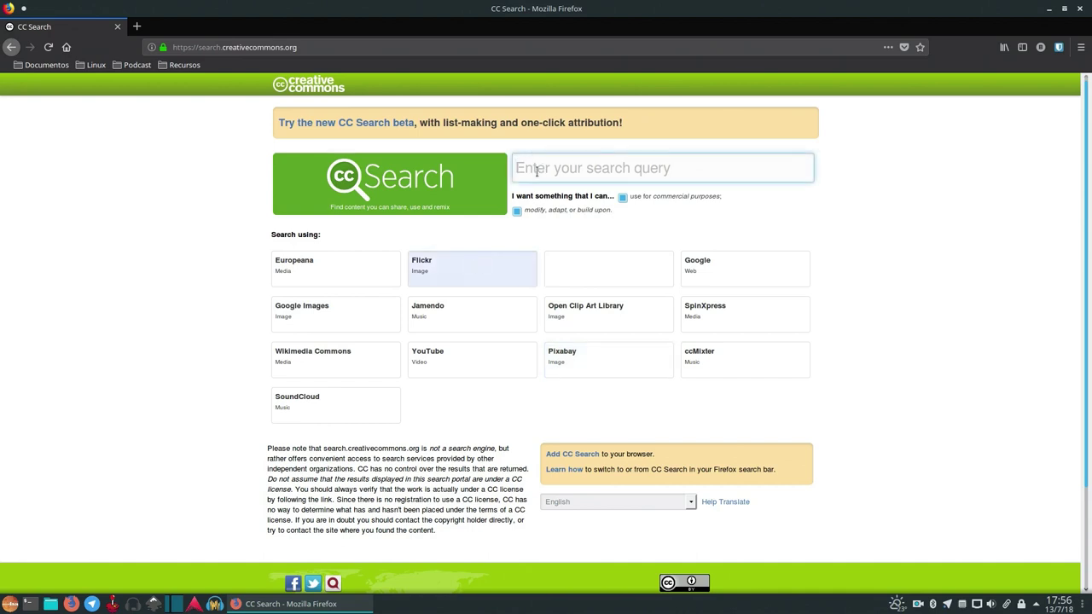
pyautogui.write('penguin')
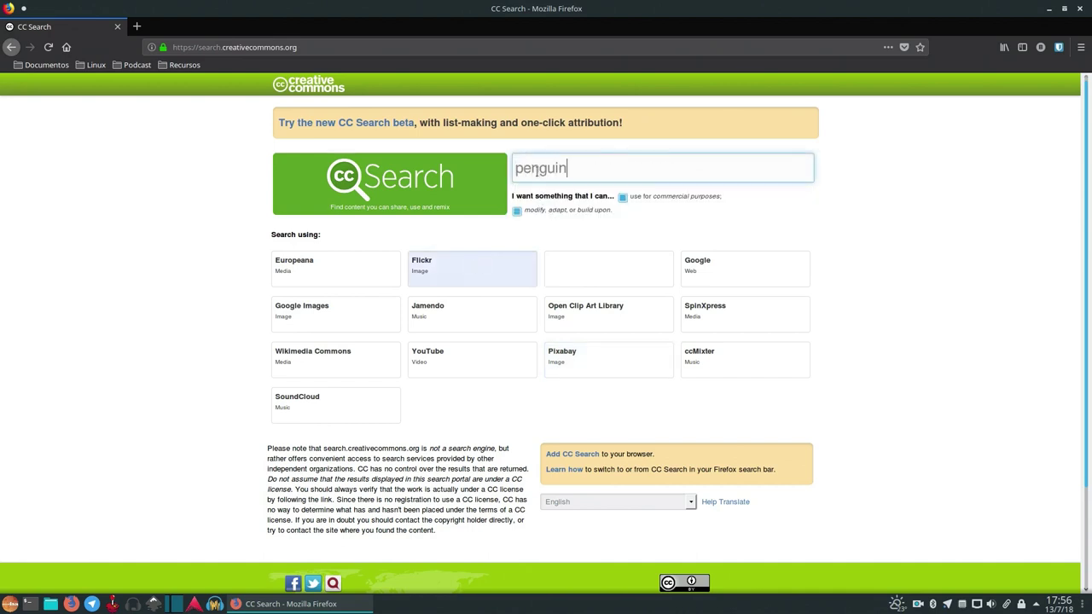
pyautogui.press('Return')
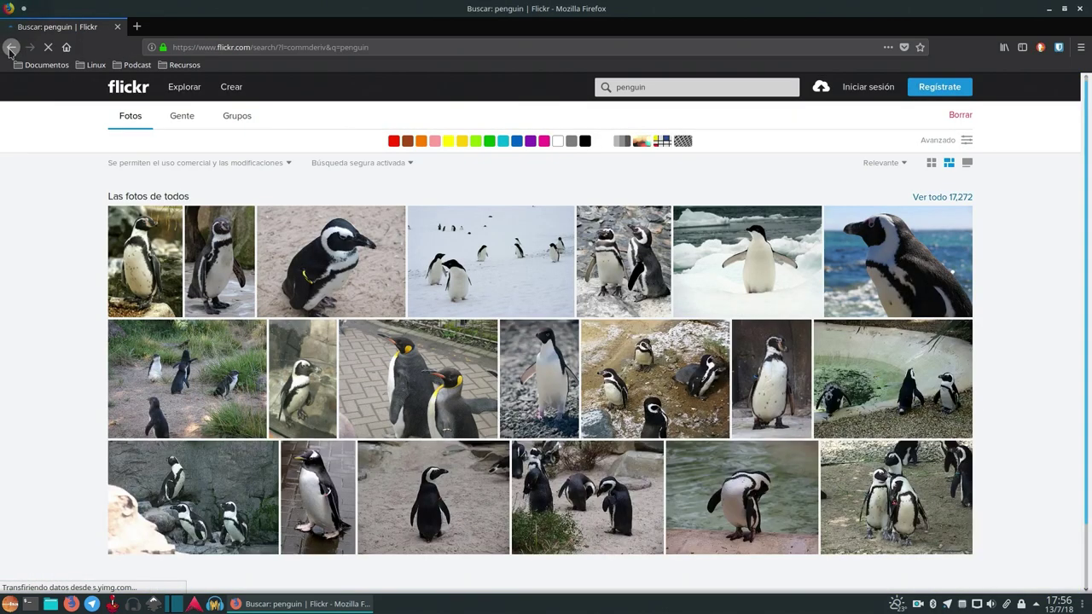
pyautogui.click(12, 48)
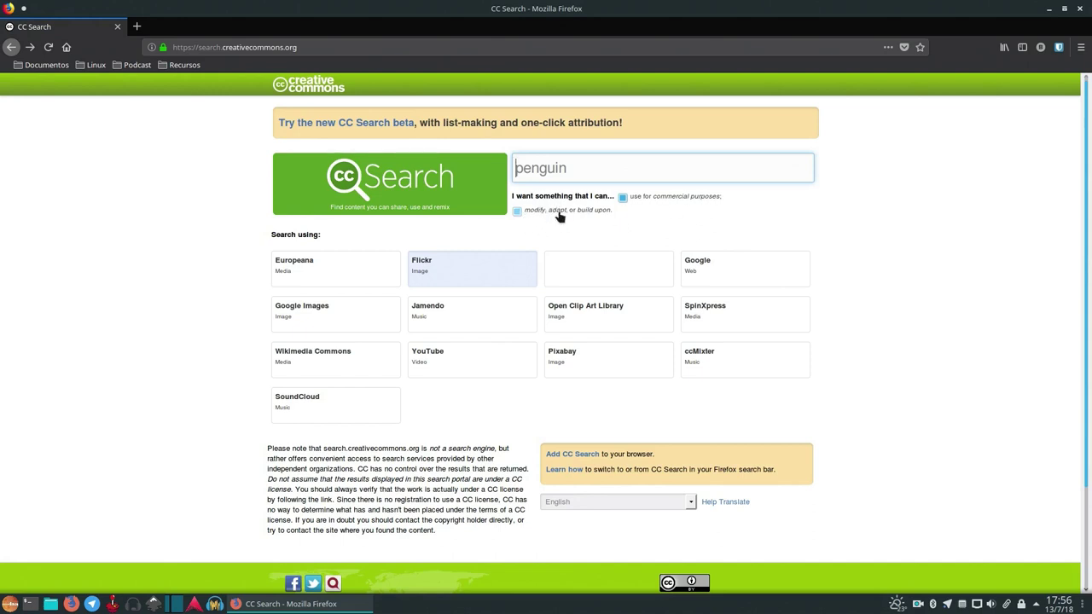
pyautogui.click(507, 279)
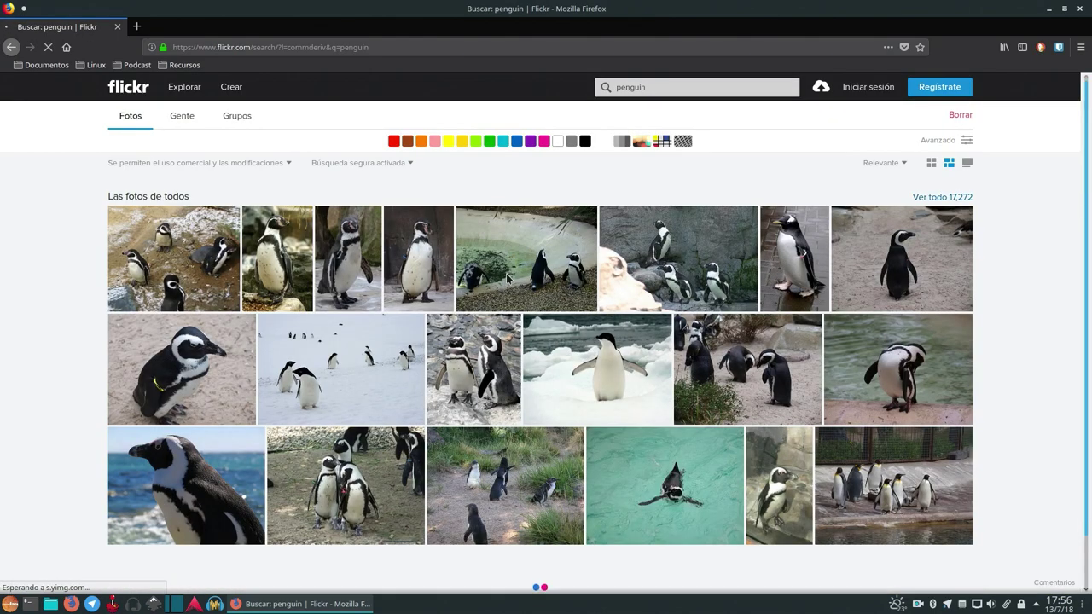
pyautogui.moveTo(598, 369)
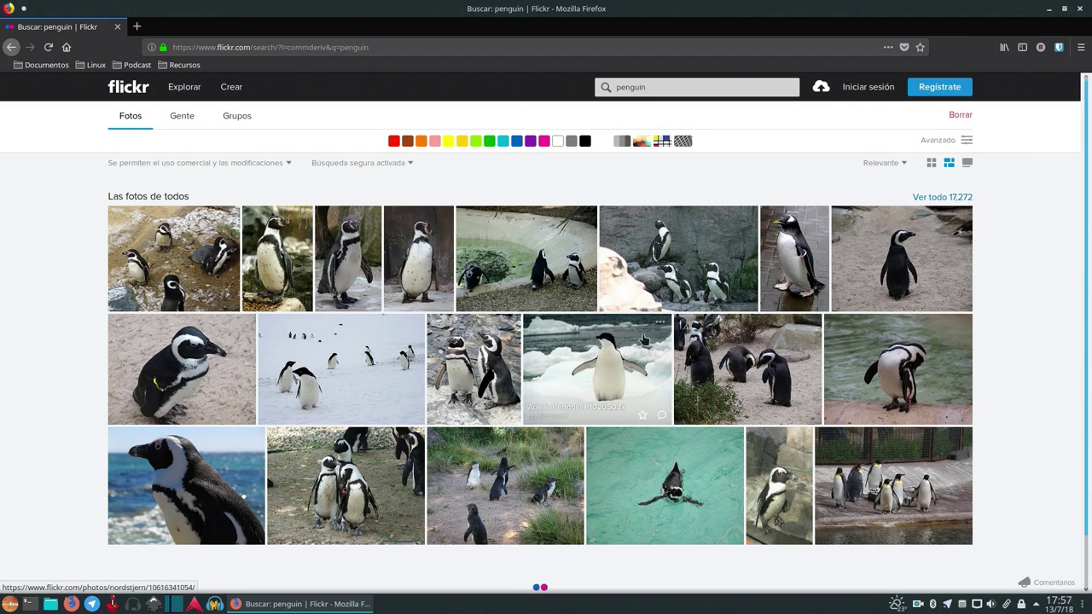
# - Filter the Flickr results to minimum size G and sort them by Interesante
pyautogui.scroll(-1, 646, 338)
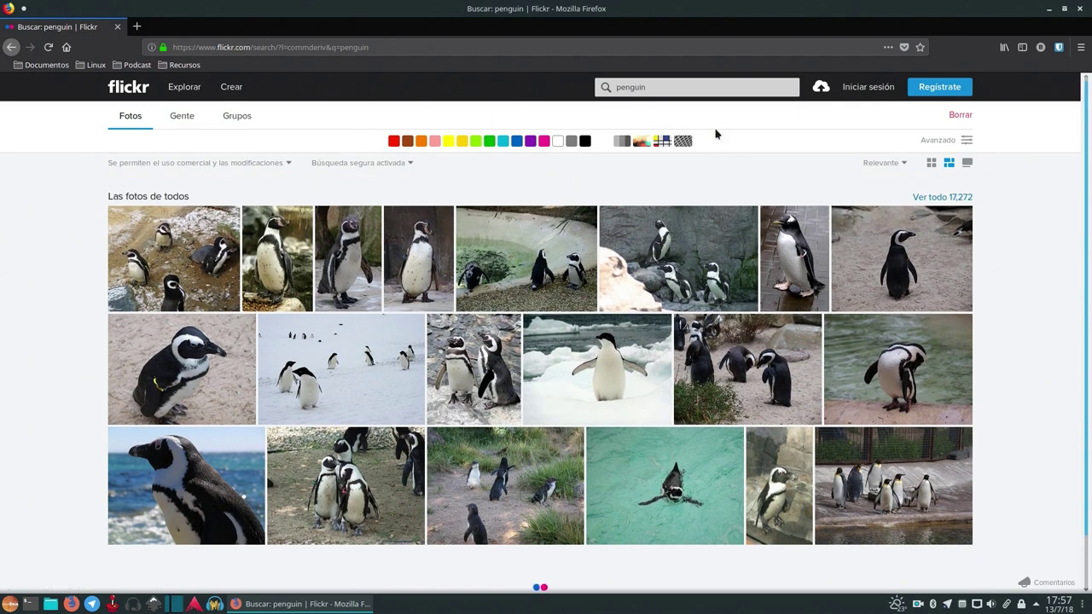
pyautogui.click(966, 140)
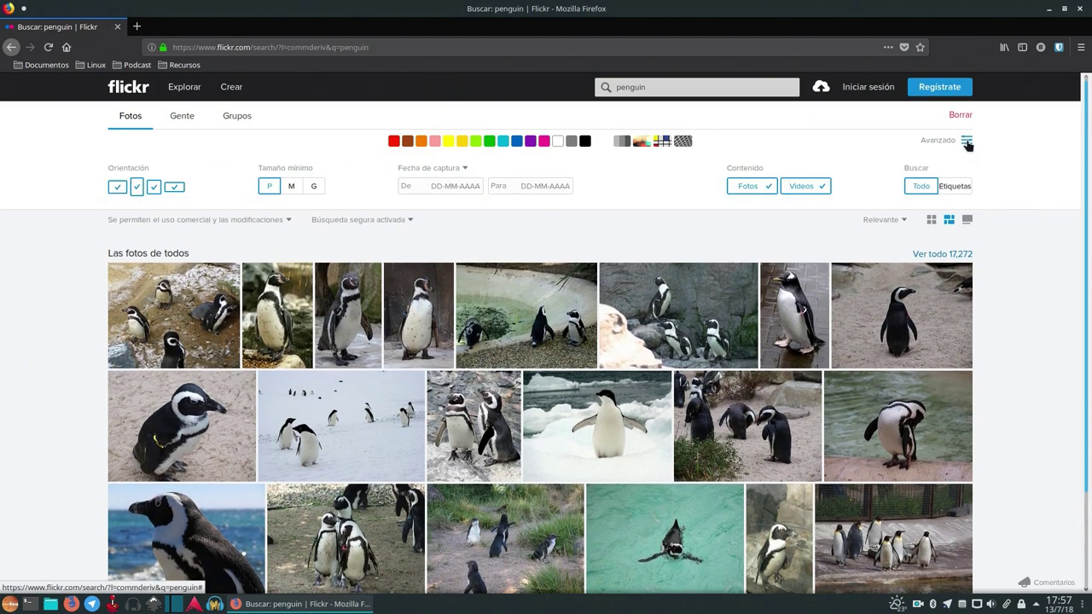
pyautogui.click(316, 185)
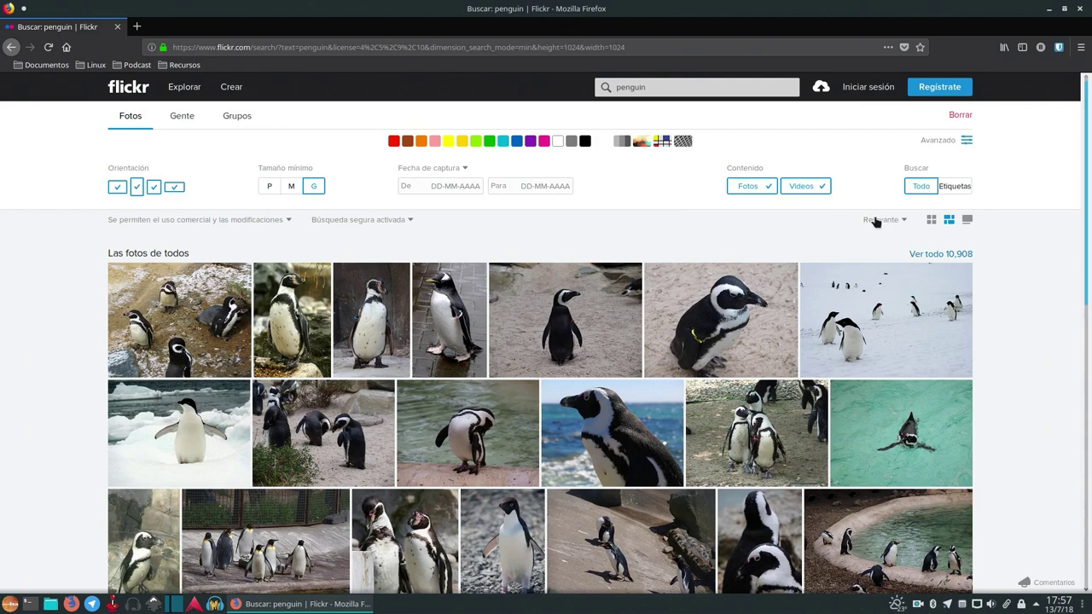
pyautogui.click(876, 220)
pyautogui.click(861, 283)
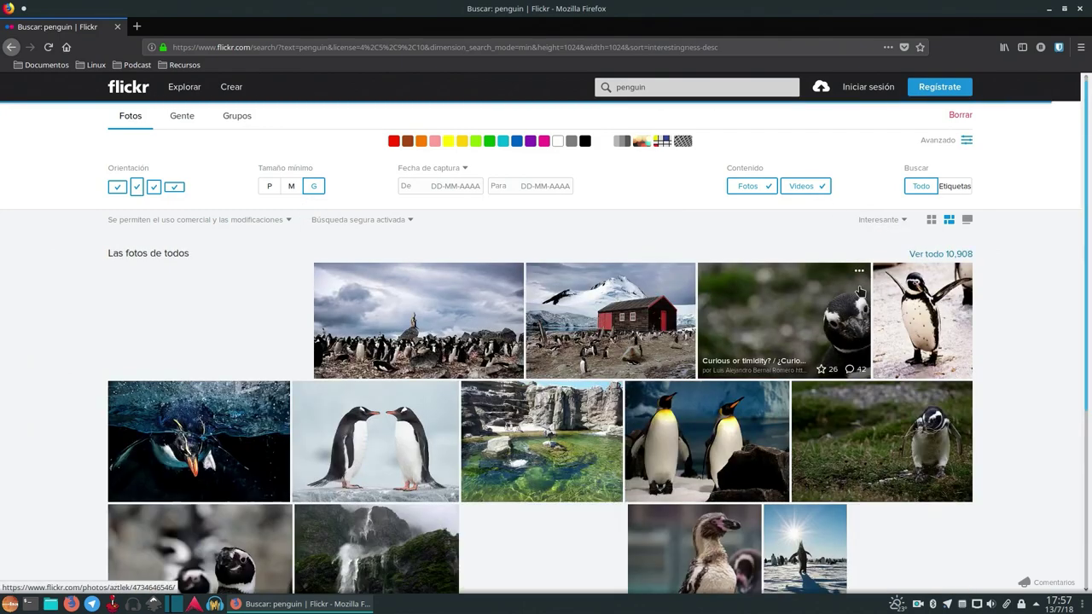
# - Browse the sorted results and open the Rockhopper penguins photo
pyautogui.scroll(-2, 860, 292)
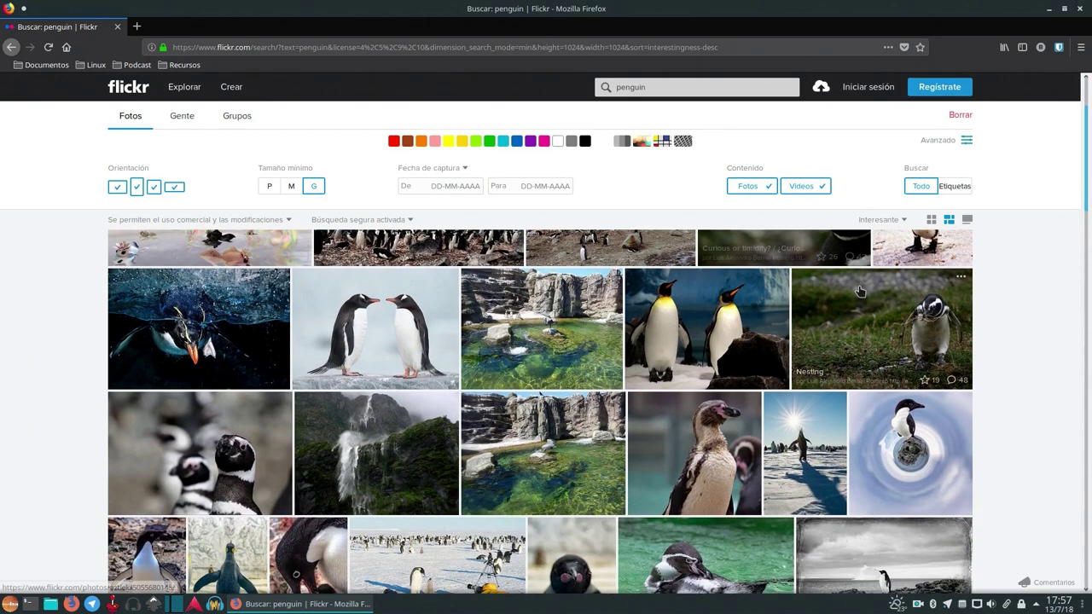
pyautogui.scroll(3, 859, 292)
pyautogui.scroll(-2, 859, 293)
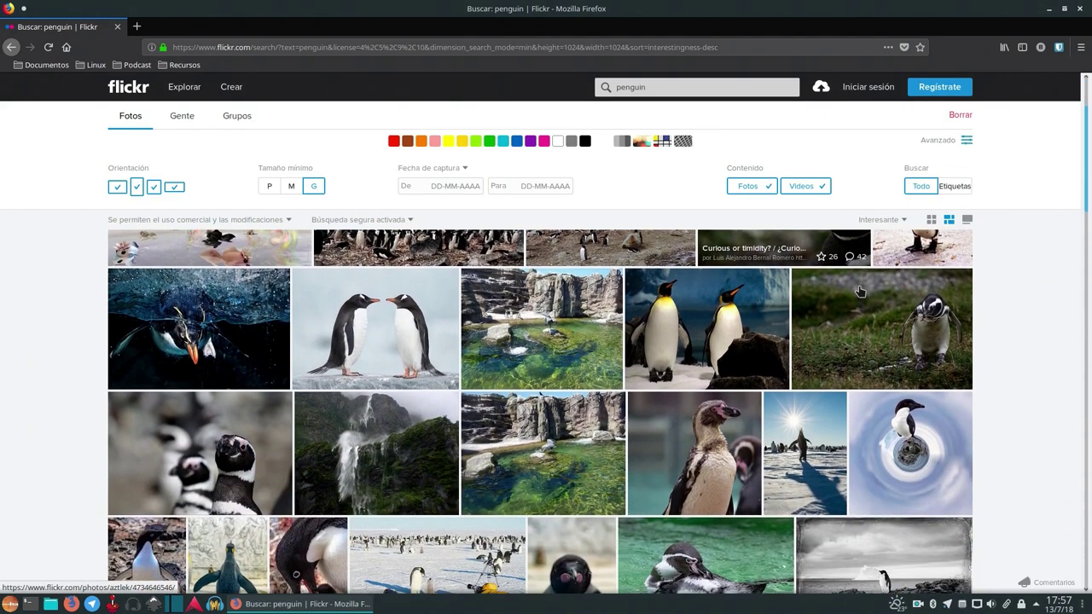
pyautogui.click(224, 350)
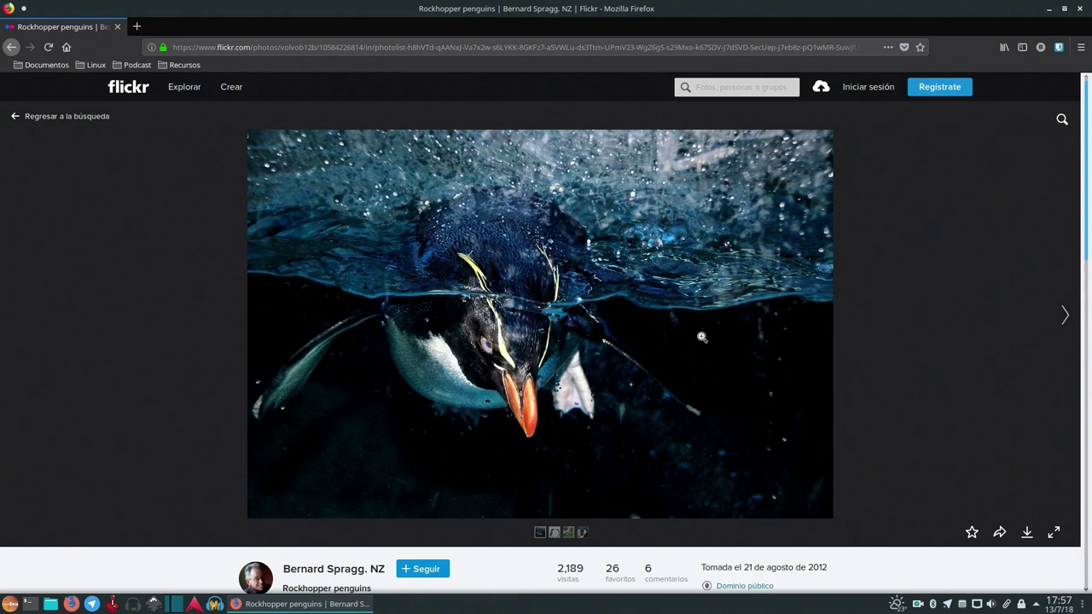
# - Review the Rockhopper penguins licence and details, then show its download sizes
pyautogui.scroll(-1, 702, 337)
pyautogui.scroll(-1, 702, 337)
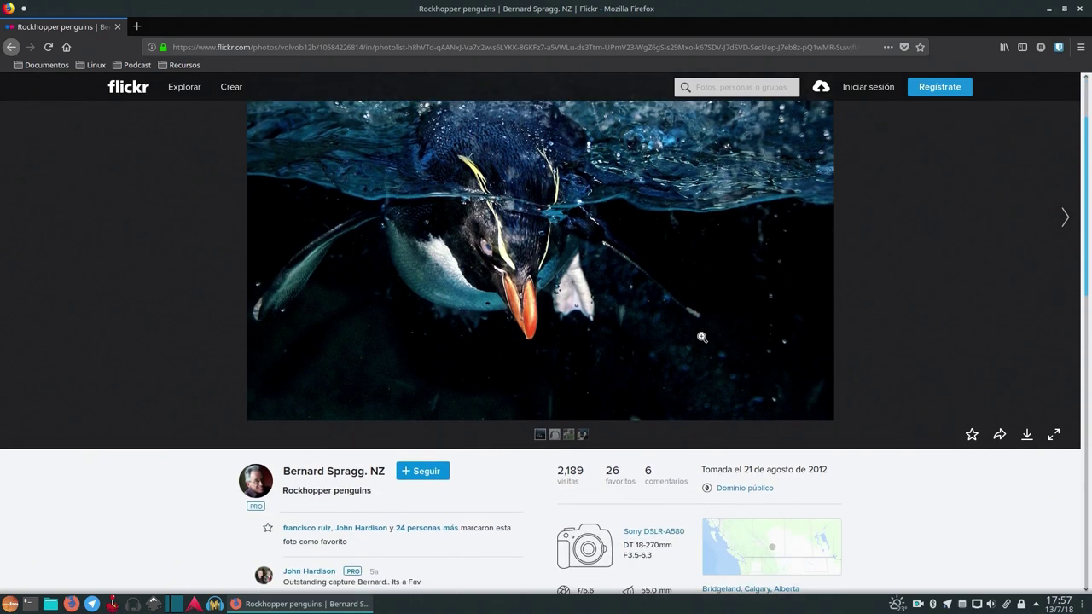
pyautogui.scroll(-2, 702, 337)
pyautogui.scroll(-2, 701, 337)
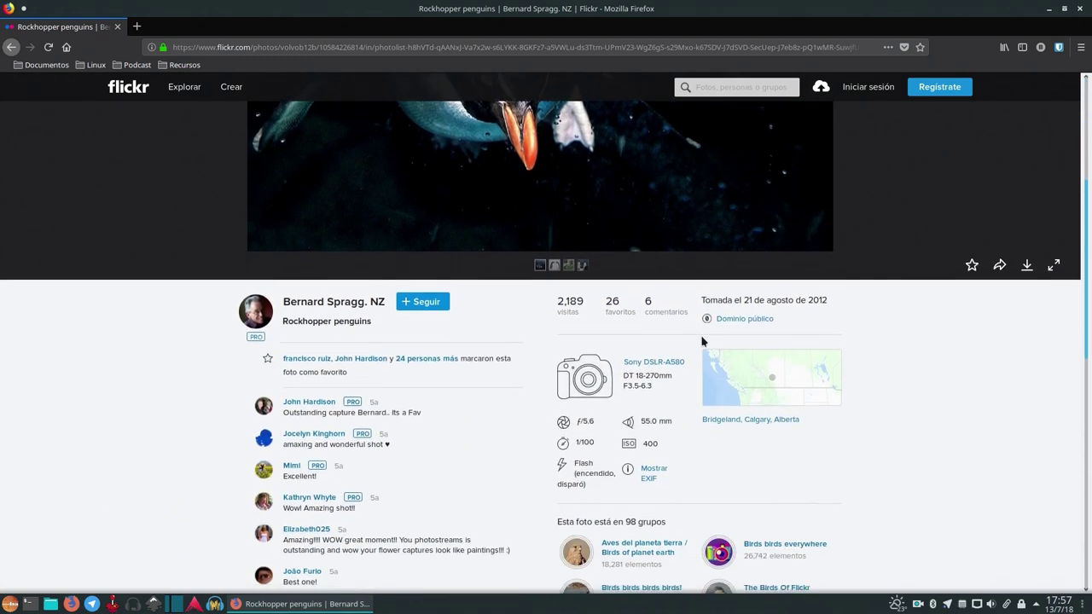
pyautogui.scroll(-1, 701, 337)
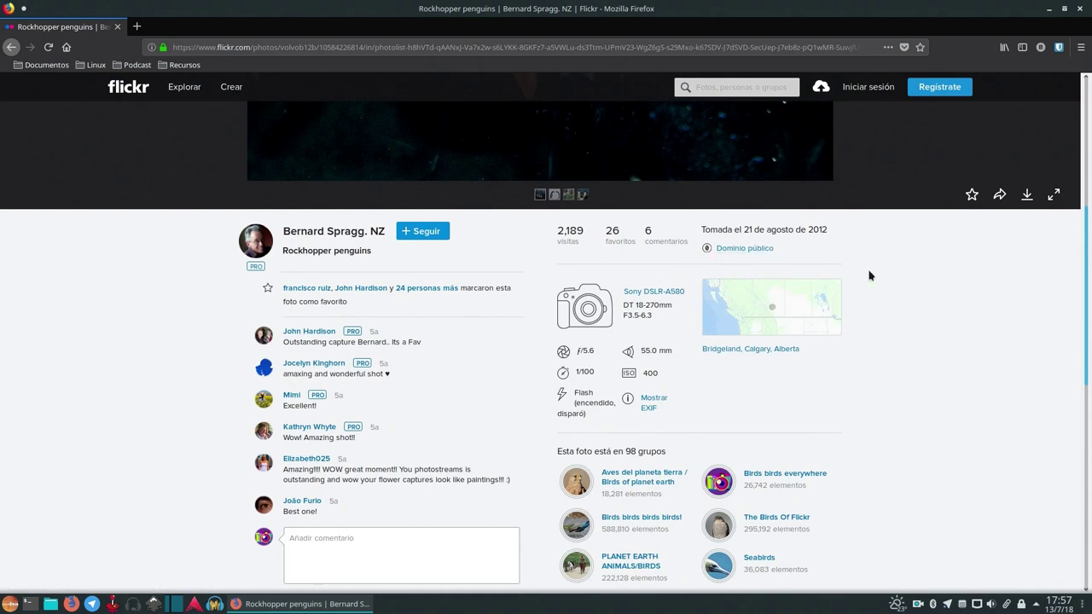
pyautogui.scroll(2, 854, 367)
pyautogui.scroll(1, 768, 384)
pyautogui.scroll(2, 683, 367)
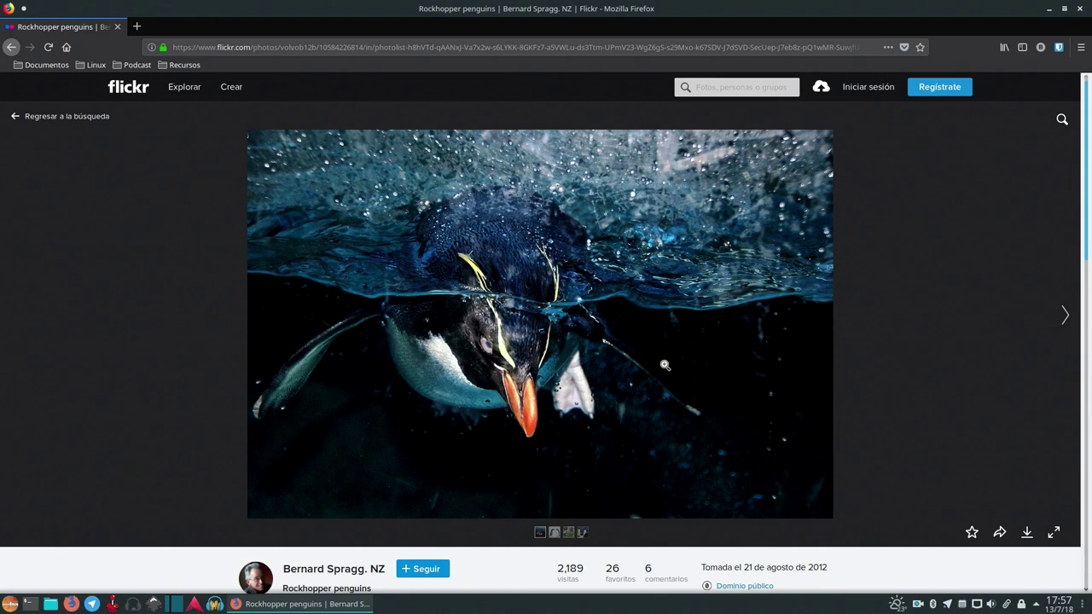
pyautogui.scroll(-3, 665, 365)
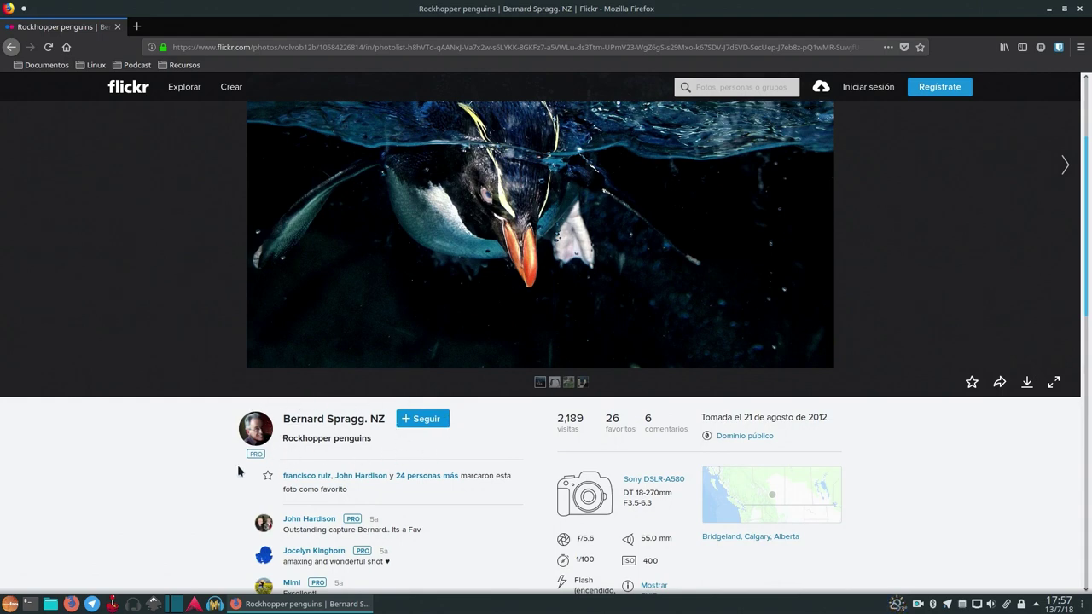
pyautogui.scroll(3, 239, 470)
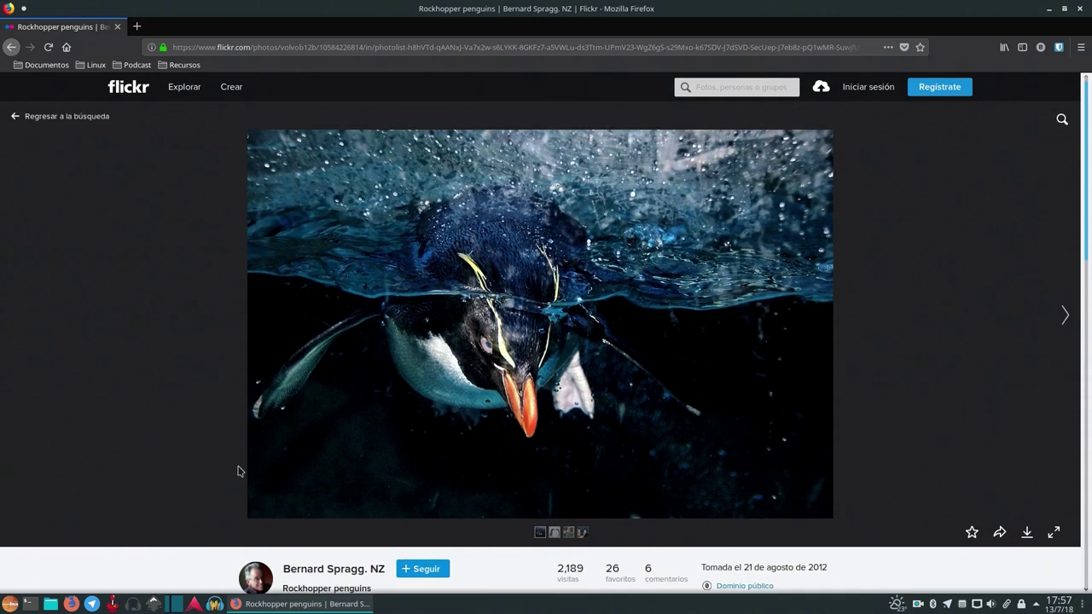
pyautogui.scroll(-2, 238, 471)
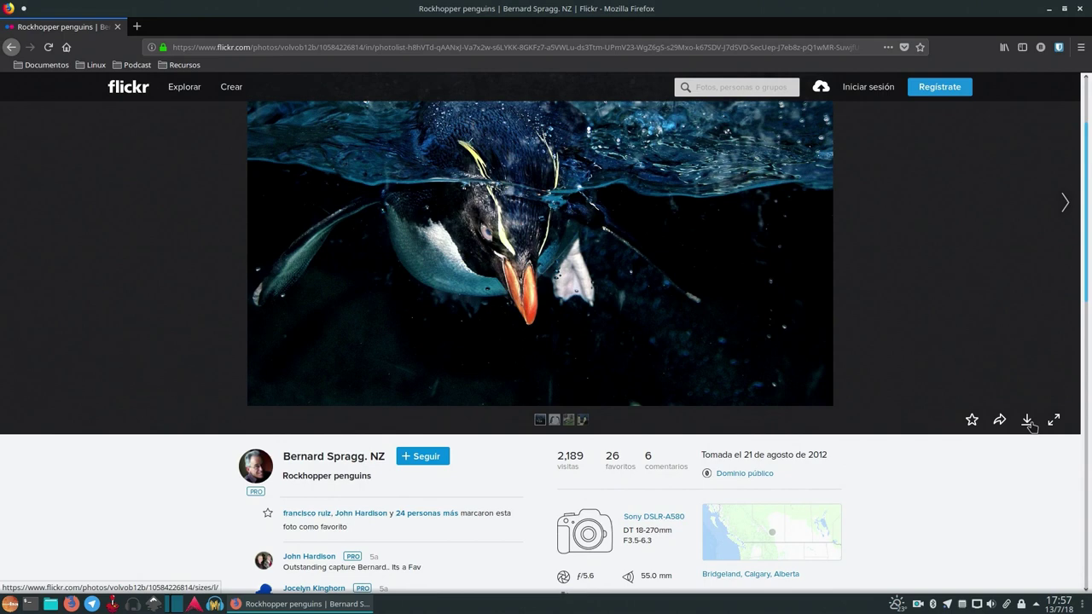
pyautogui.click(1029, 421)
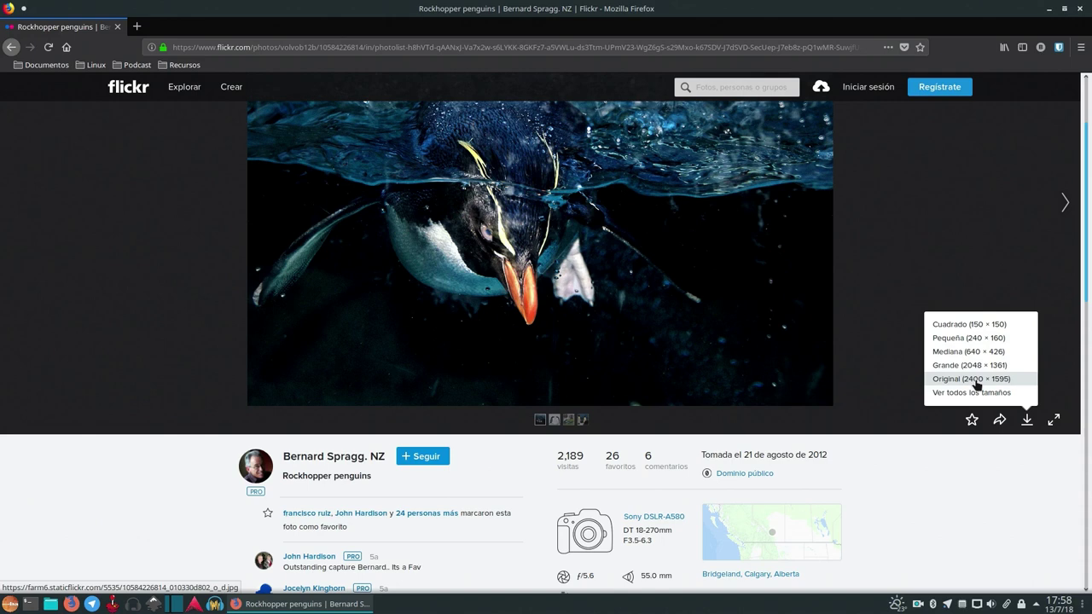
pyautogui.click(976, 383)
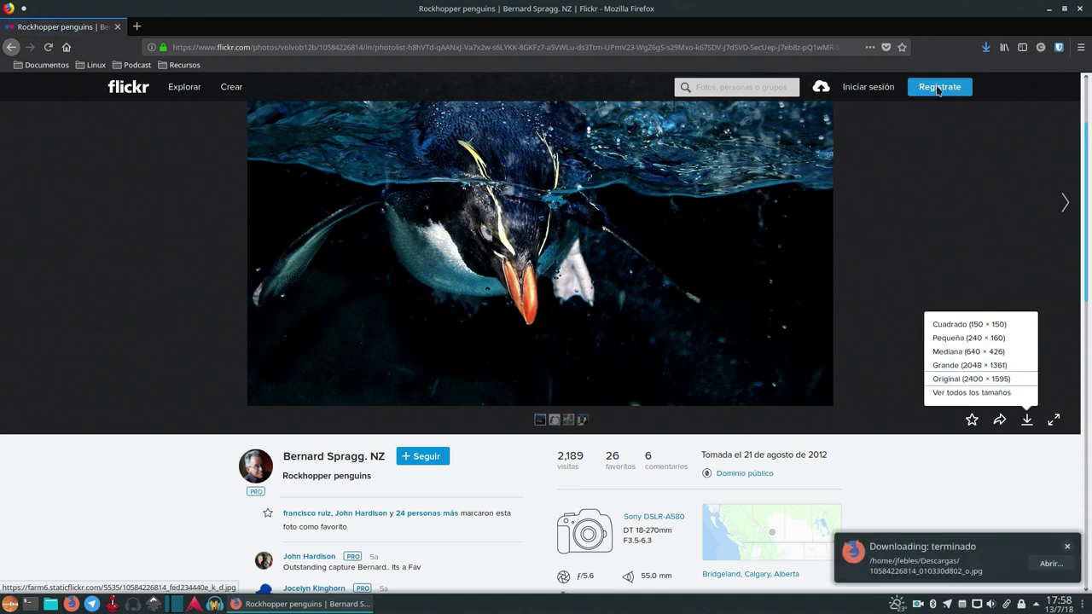
pyautogui.click(985, 47)
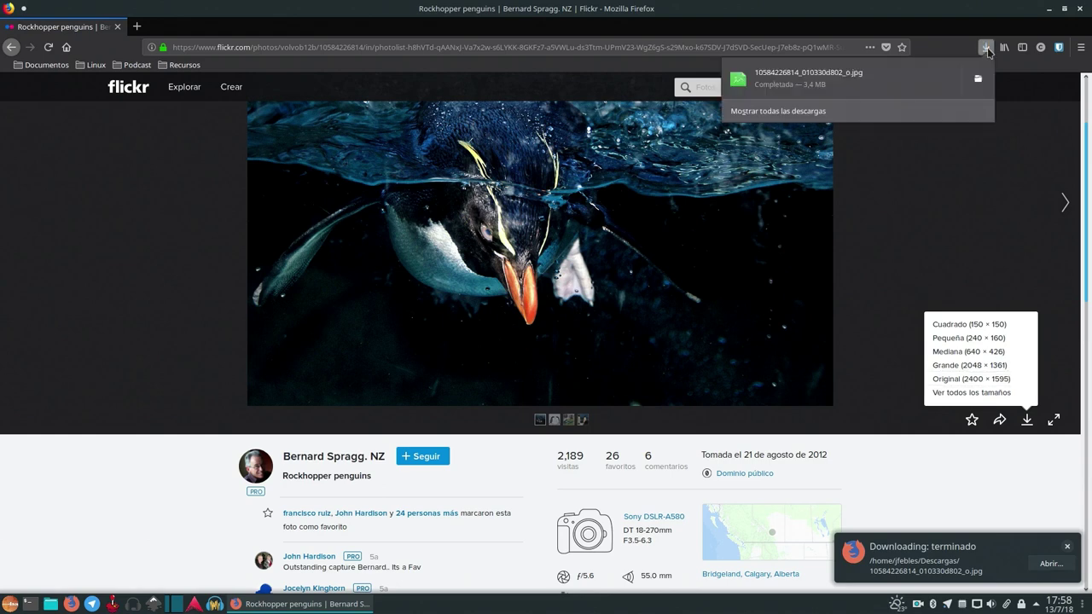
pyautogui.click(836, 85)
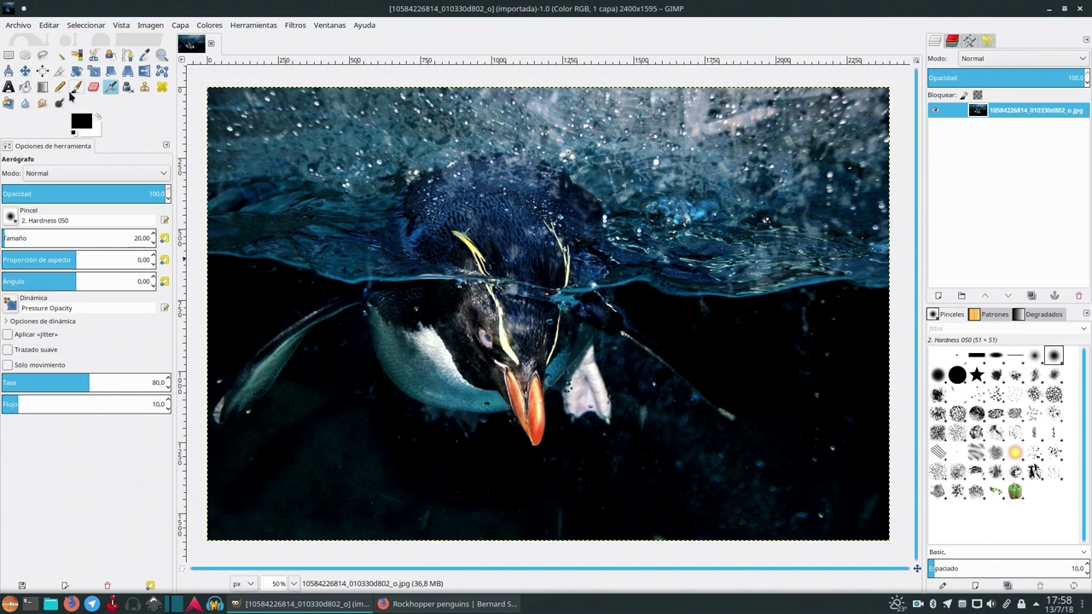
# - Set the Crop tool to a fixed 1920:1080 aspect ratio
pyautogui.click(59, 70)
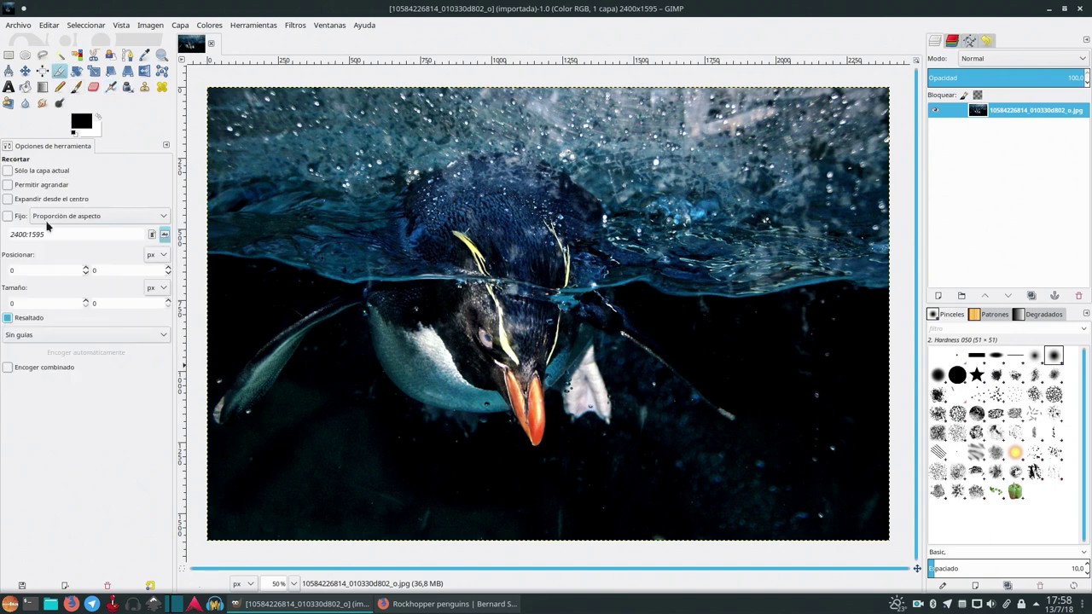
pyautogui.click(11, 218)
pyautogui.moveTo(27, 234); pyautogui.dragTo(2, 238)
pyautogui.write('1920:1080')
# - Drag a full-width 2400×1350 crop box slightly below the top and apply it
pyautogui.moveTo(277, 158); pyautogui.dragTo(585, 385)
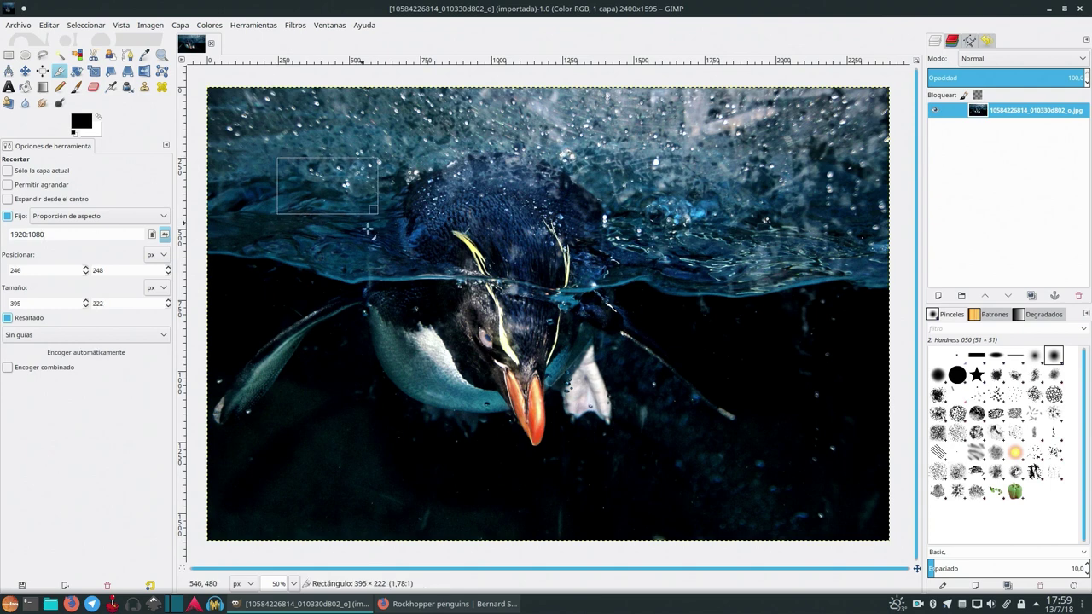
pyautogui.moveTo(586, 387); pyautogui.dragTo(654, 459)
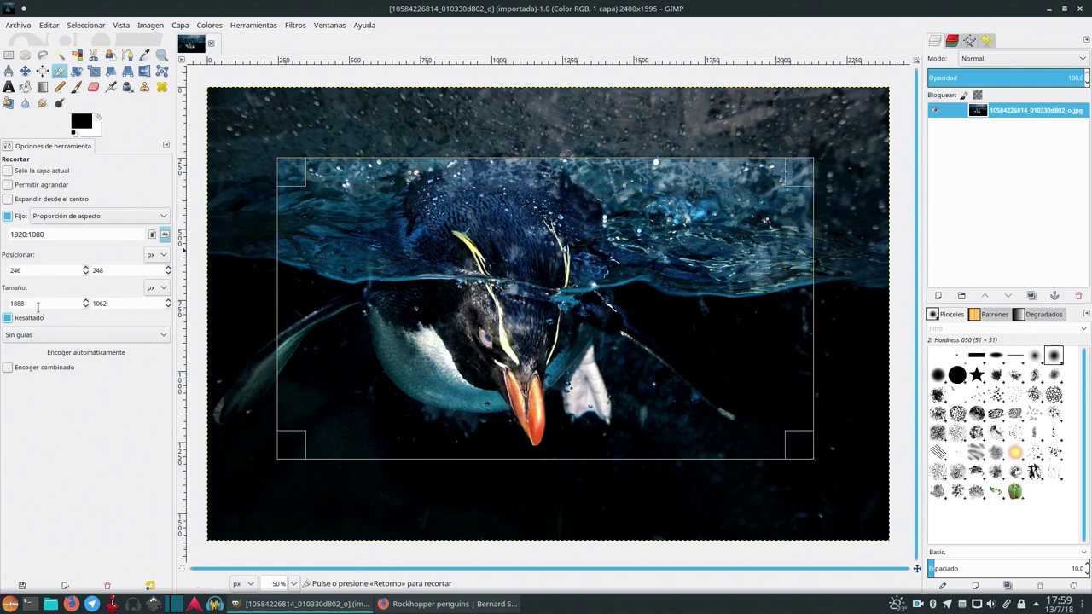
pyautogui.moveTo(291, 175); pyautogui.dragTo(246, 147)
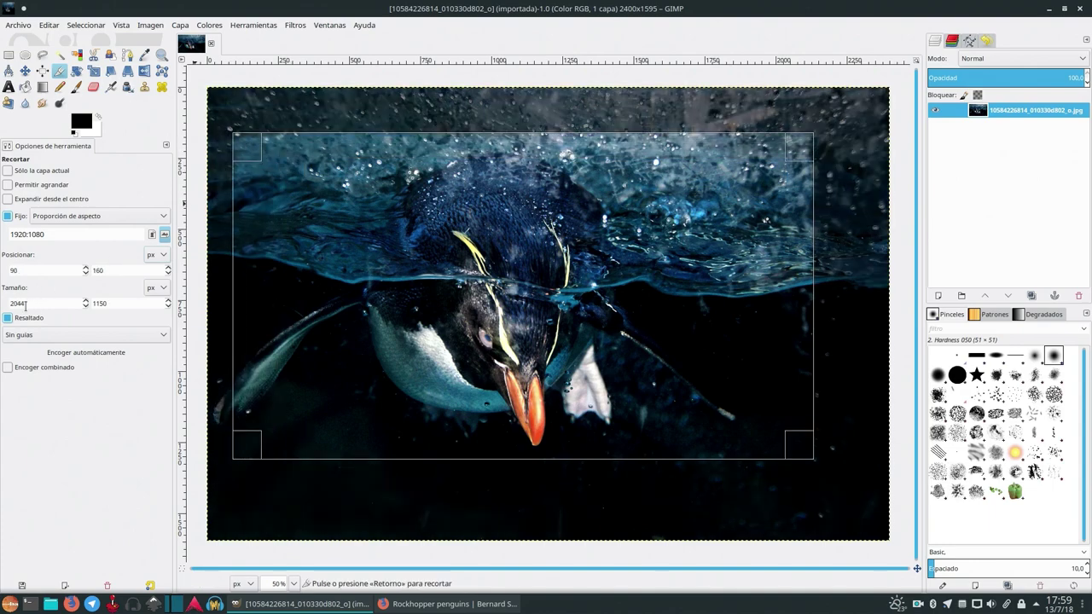
pyautogui.moveTo(797, 442)
pyautogui.mouseDown()
pyautogui.moveTo(832, 480)
pyautogui.moveTo(862, 488)
pyautogui.mouseUp()
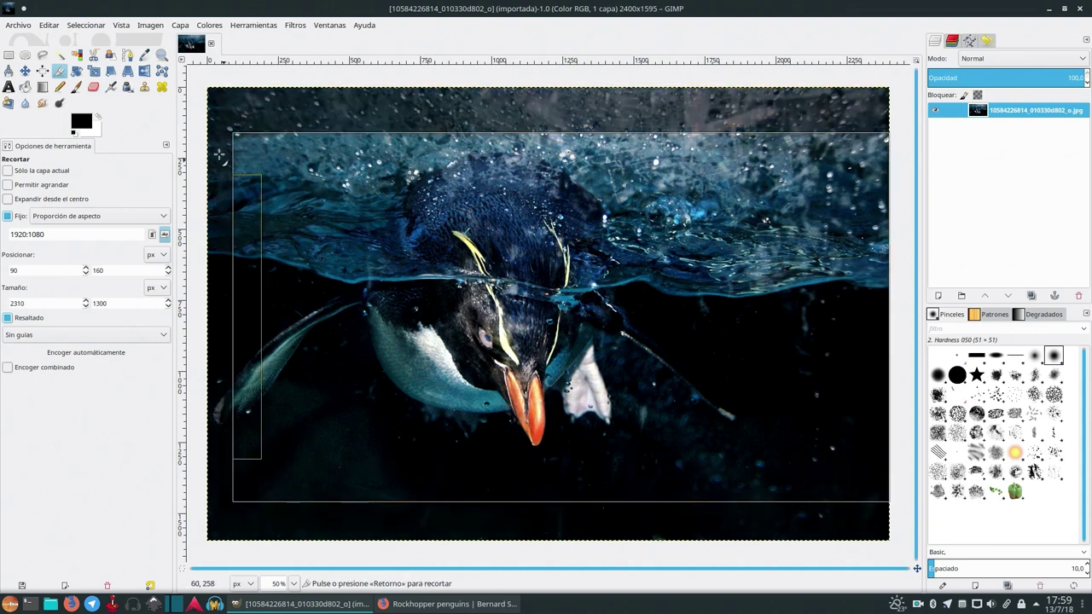
pyautogui.moveTo(243, 154); pyautogui.dragTo(206, 138)
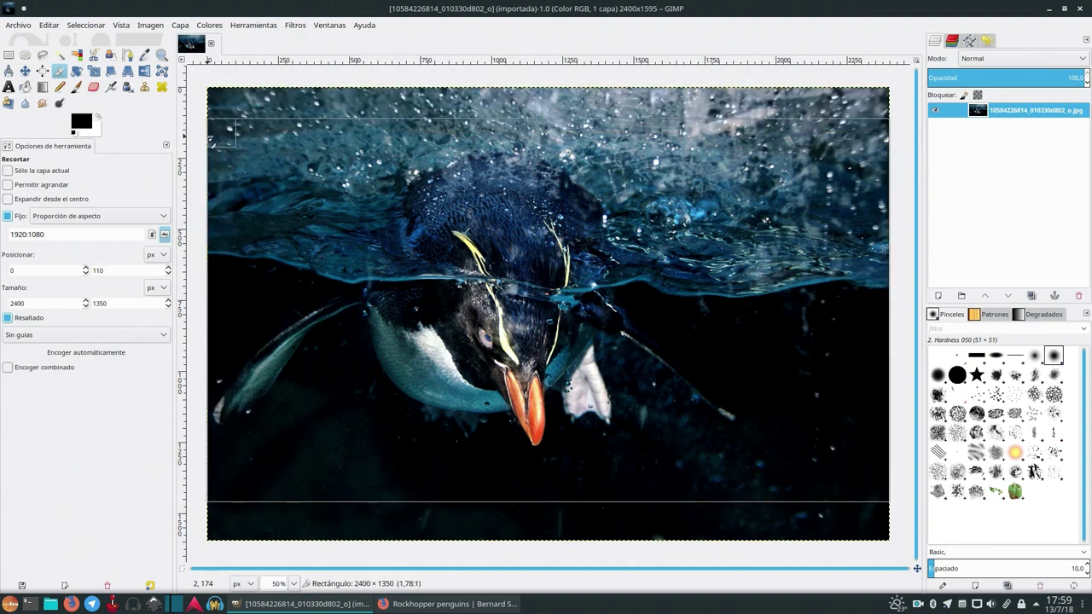
pyautogui.moveTo(547, 276); pyautogui.dragTo(542, 292)
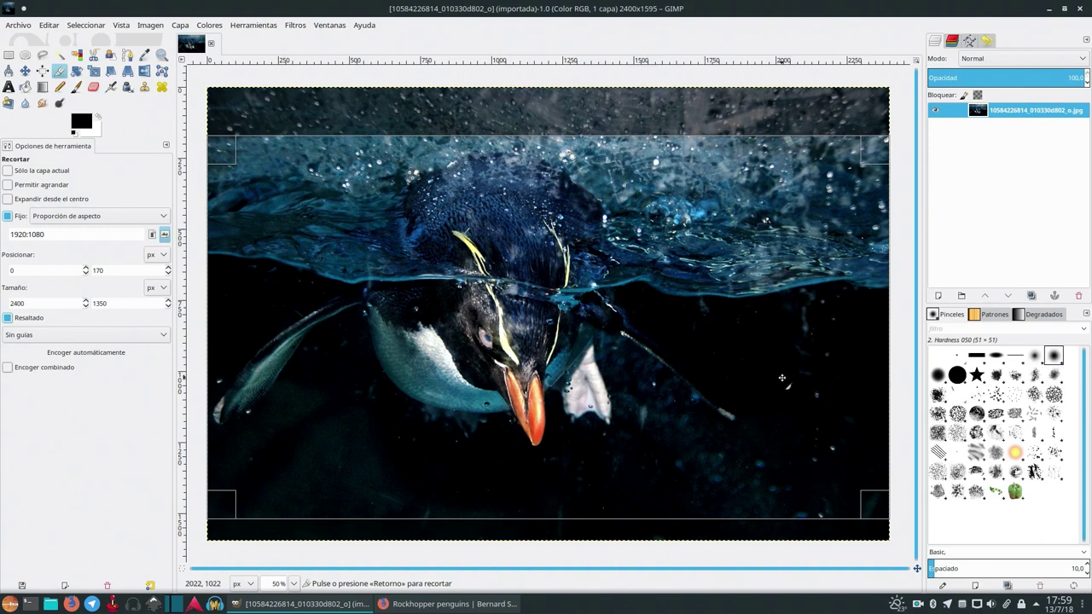
pyautogui.moveTo(566, 268); pyautogui.dragTo(566, 270)
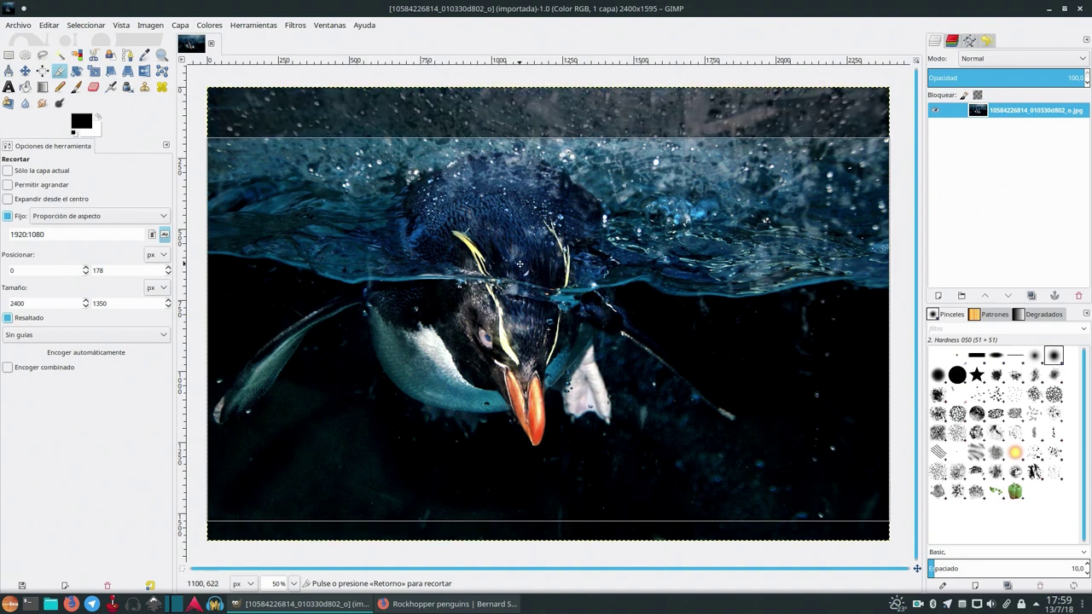
pyautogui.press('Return')
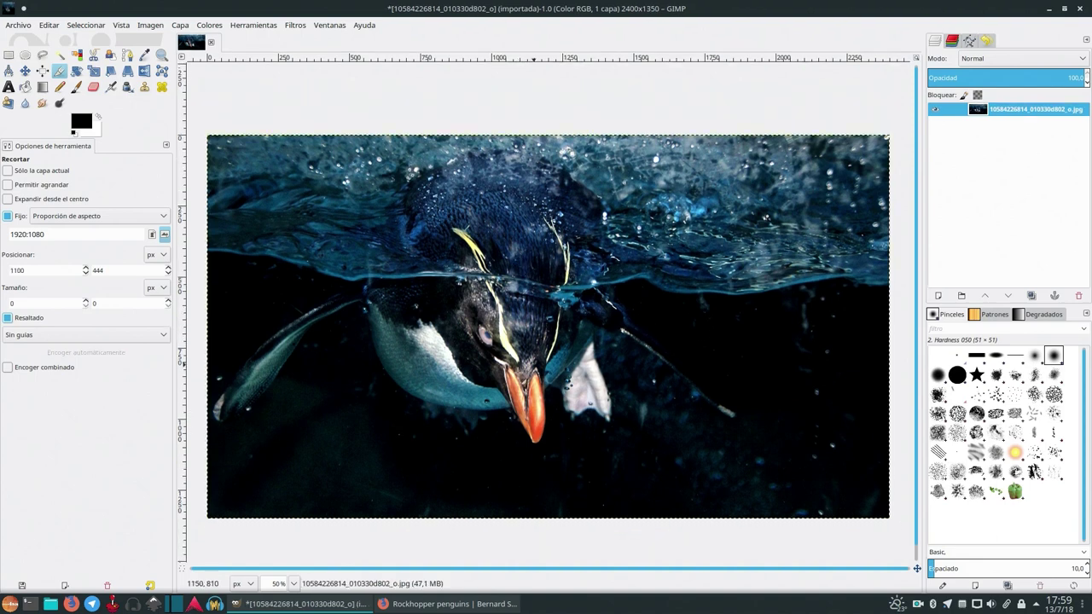
# - Inspect the cropped photo at 100% zoom, return to 50%, and select the Clone tool
pyautogui.write('100')
pyautogui.press('Return')
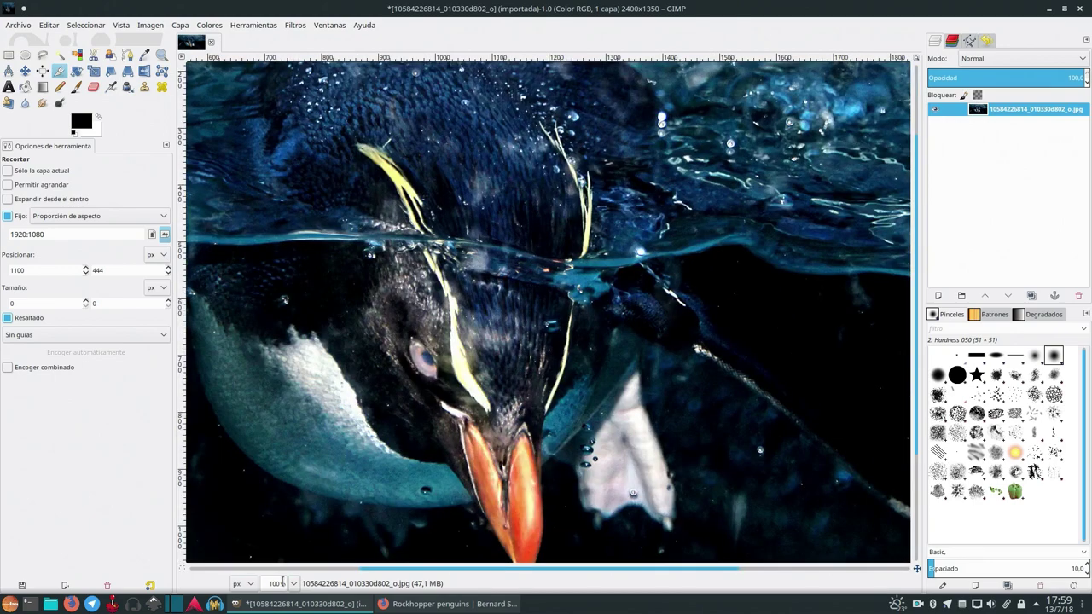
pyautogui.write('50')
pyautogui.press('Return')
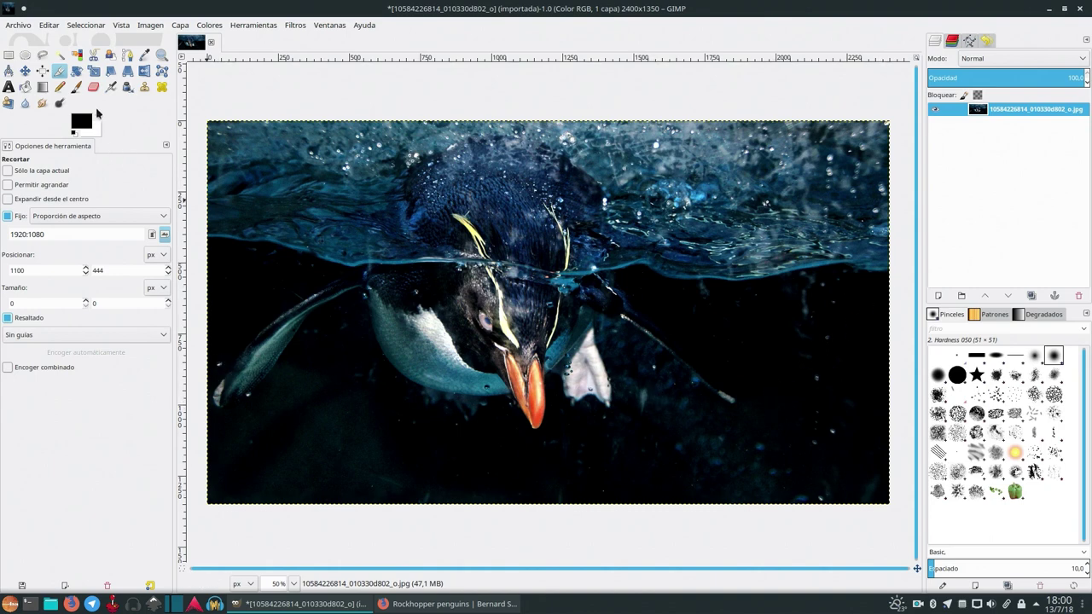
pyautogui.click(144, 86)
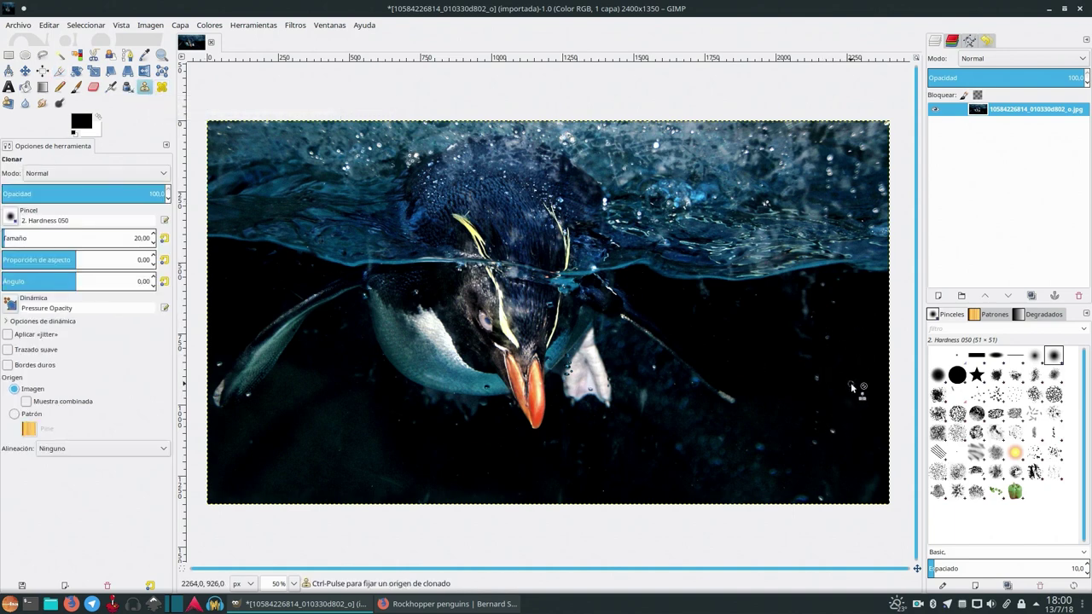
# - Clone dark water over the bubbles and specks right of the penguin, then zoom to 100%
pyautogui.keyDown('ctrl'); pyautogui.click(829, 418); pyautogui.keyUp('ctrl')
pyautogui.press('ctrl')
pyautogui.press('ctrl')
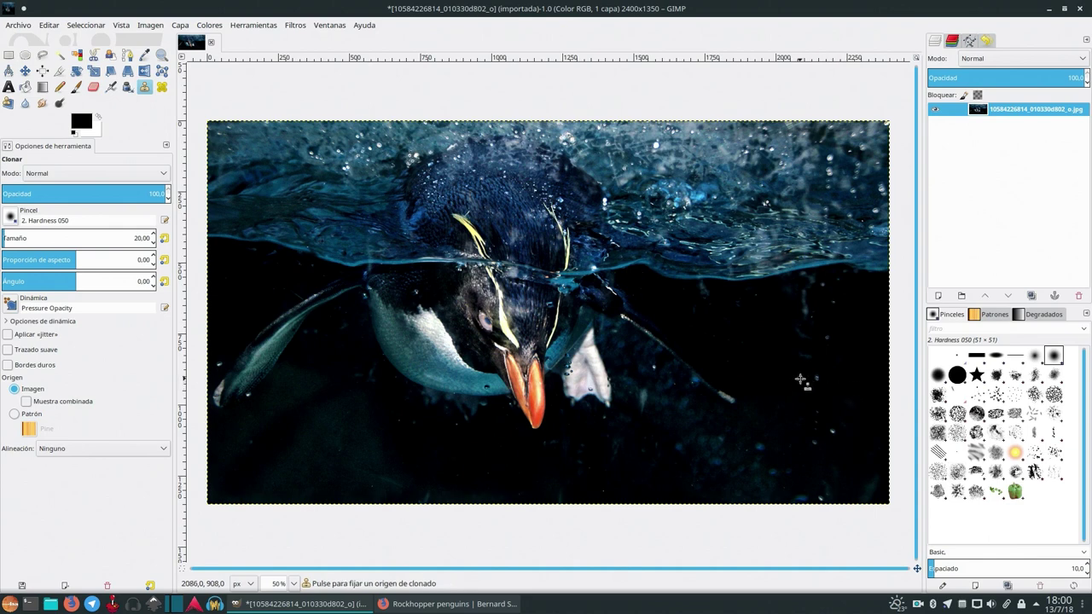
pyautogui.keyDown('ctrl'); pyautogui.click(802, 380); pyautogui.keyUp('ctrl')
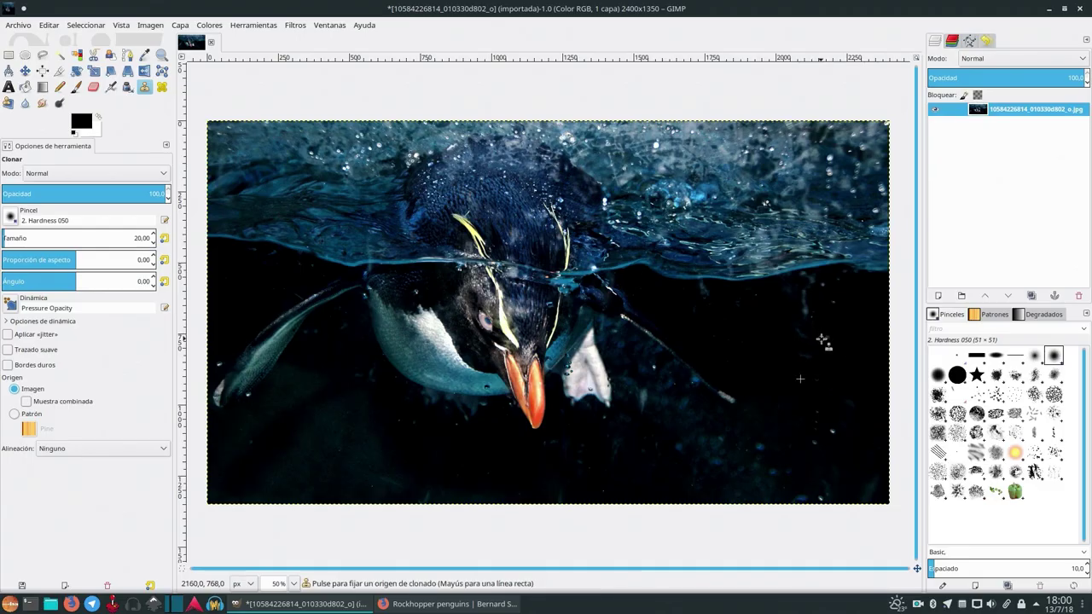
pyautogui.keyDown('ctrl'); pyautogui.click(825, 341); pyautogui.keyUp('ctrl')
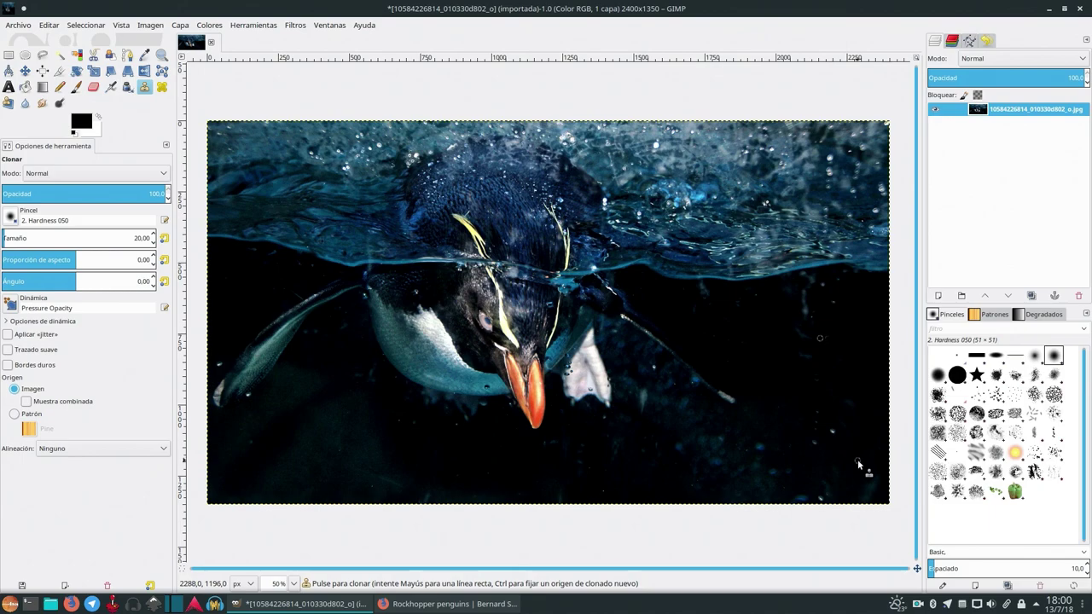
pyautogui.press('ctrl')
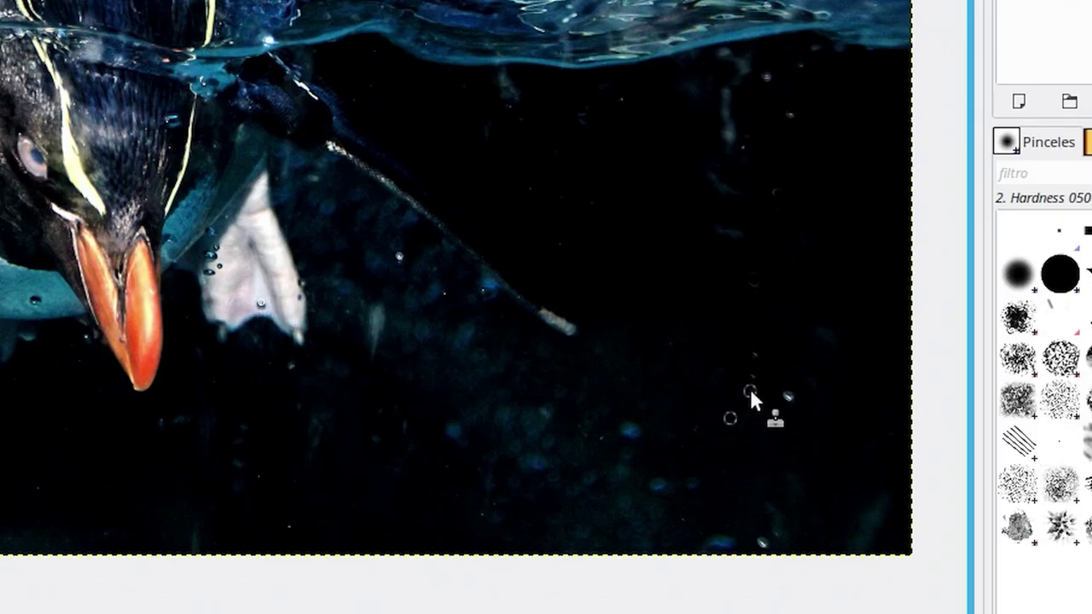
pyautogui.keyDown('ctrl'); pyautogui.click(746, 364); pyautogui.keyUp('ctrl')
pyautogui.keyDown('ctrl'); pyautogui.click(742, 353); pyautogui.keyUp('ctrl')
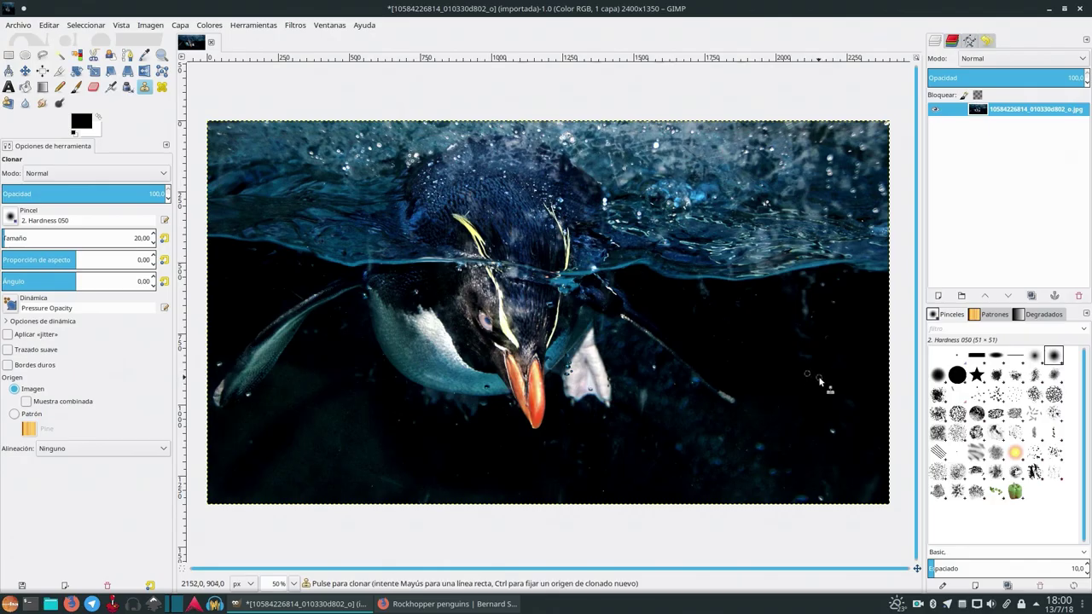
pyautogui.keyDown('ctrl'); pyautogui.click(826, 432); pyautogui.keyUp('ctrl')
pyautogui.press('1')
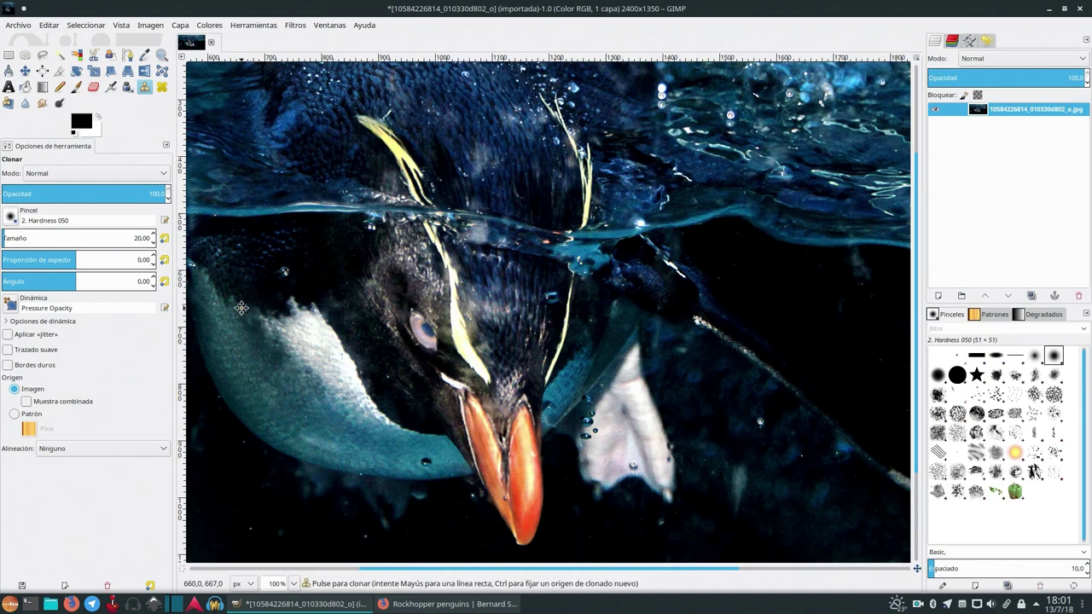
# - Zoom in and pan the view to the water around the penguin's flipper
pyautogui.hscroll(-3, 242, 309)
pyautogui.hscroll(-10, 341, 299)
pyautogui.moveTo(427, 295)
pyautogui.mouseDown()
pyautogui.moveTo(469, 267)
pyautogui.moveTo(535, 175)
pyautogui.mouseUp()
pyautogui.scroll(5, 508, 402)
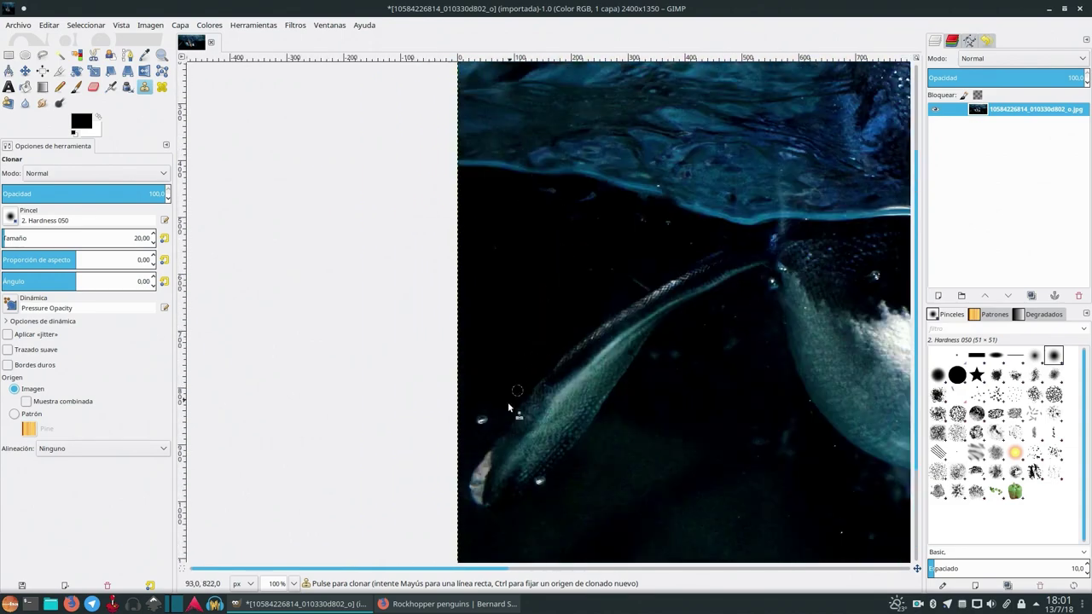
pyautogui.click(274, 584)
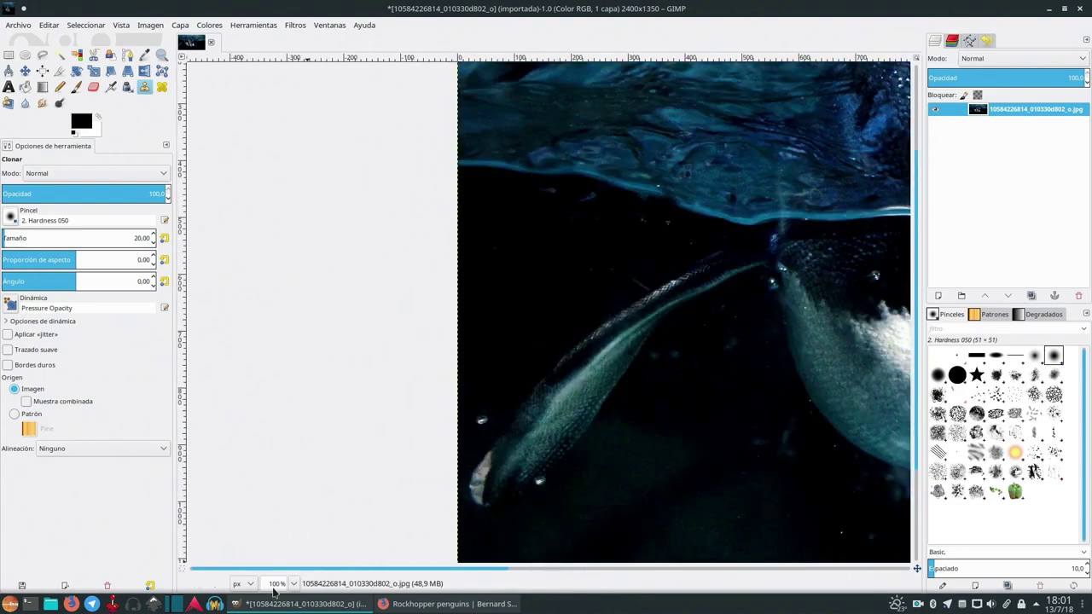
pyautogui.write('200400')
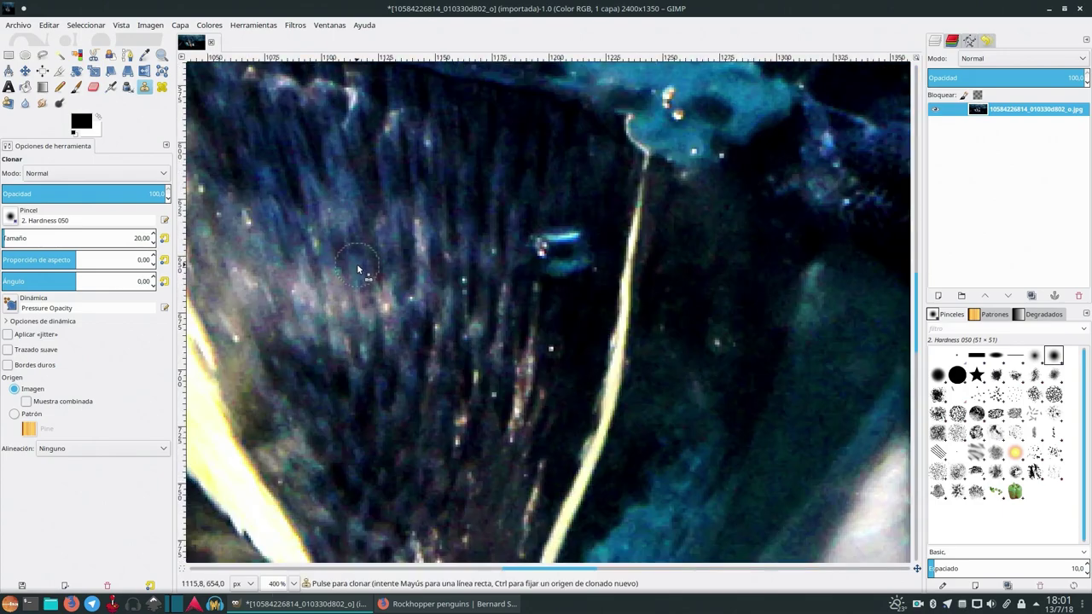
pyautogui.hscroll(-5, 361, 264)
pyautogui.hscroll(-1, 384, 311)
pyautogui.scroll(-5, 384, 312)
pyautogui.scroll(-5, 384, 312)
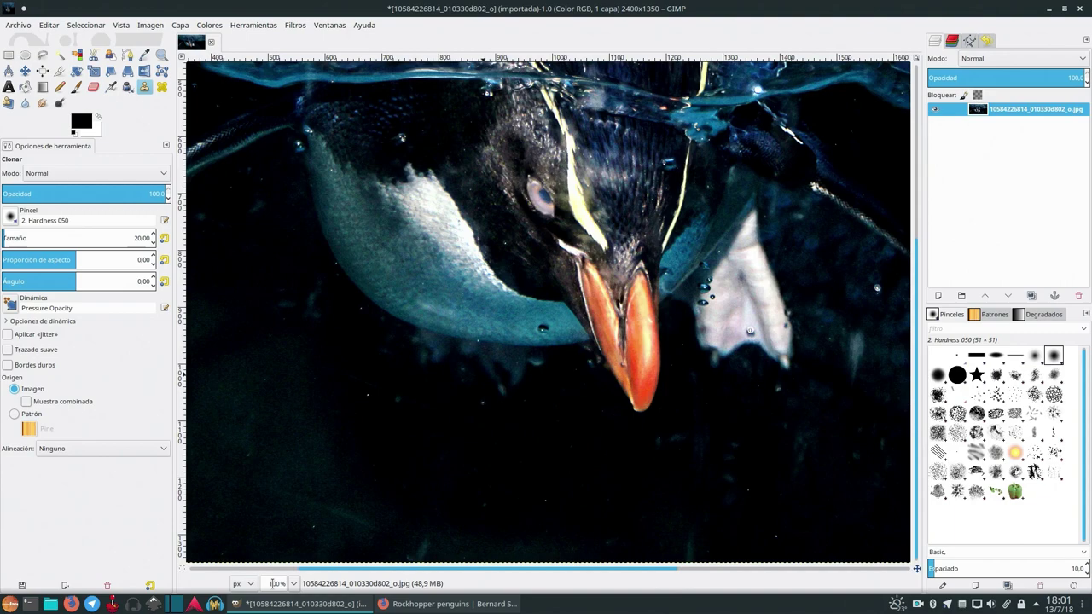
pyautogui.hscroll(-10, 500, 361)
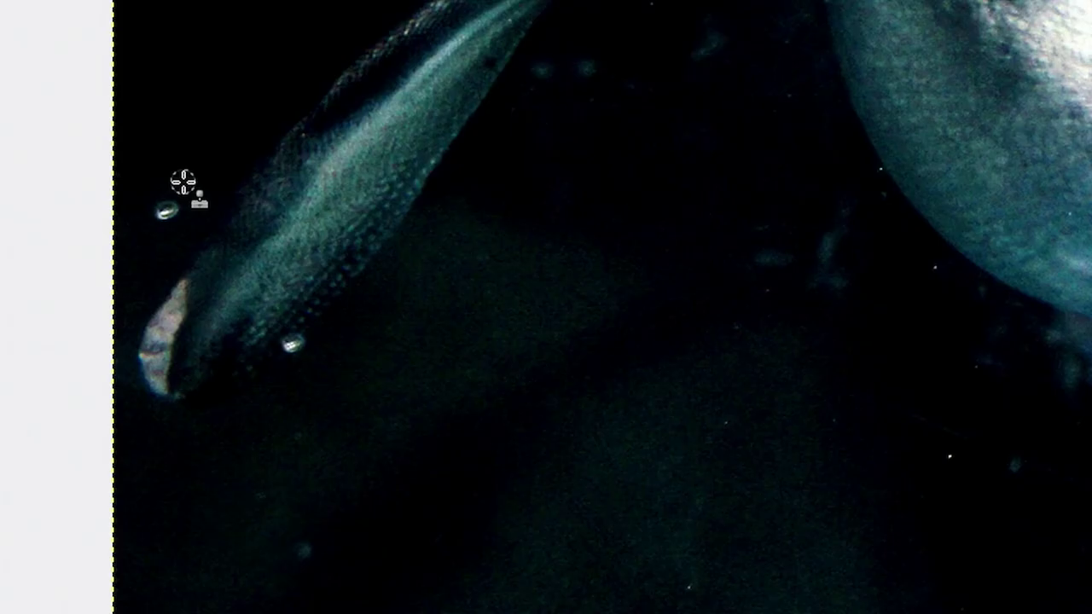
# - Clone dark water over the bubble near the flipper, resampling sources lower down
pyautogui.keyDown('ctrl'); pyautogui.click(182, 182); pyautogui.keyUp('ctrl')
pyautogui.click(168, 210)
pyautogui.click(168, 213)
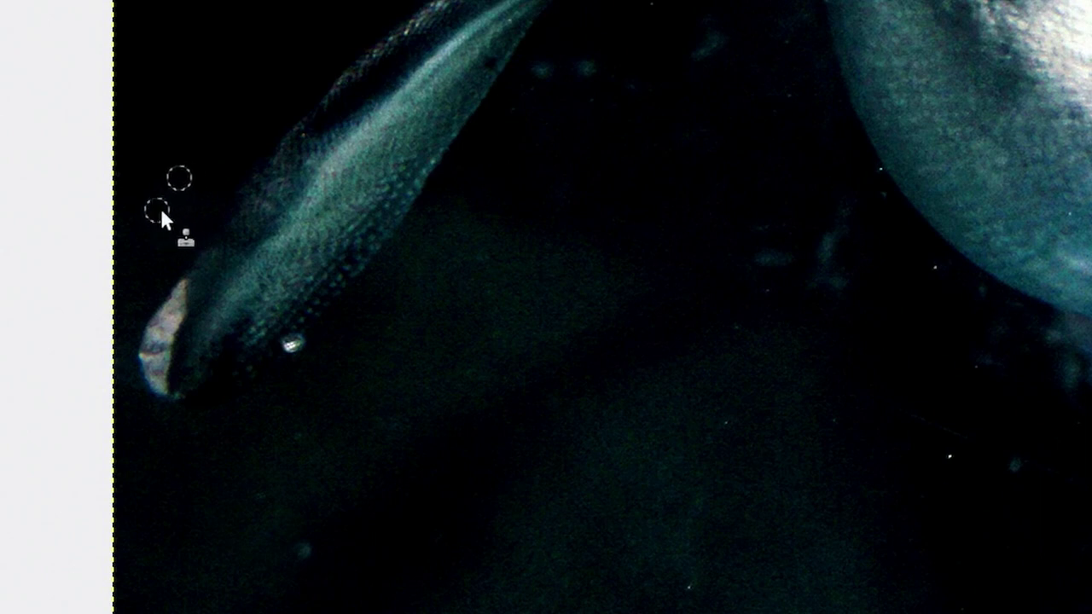
pyautogui.keyDown('ctrl'); pyautogui.click(183, 180); pyautogui.keyUp('ctrl')
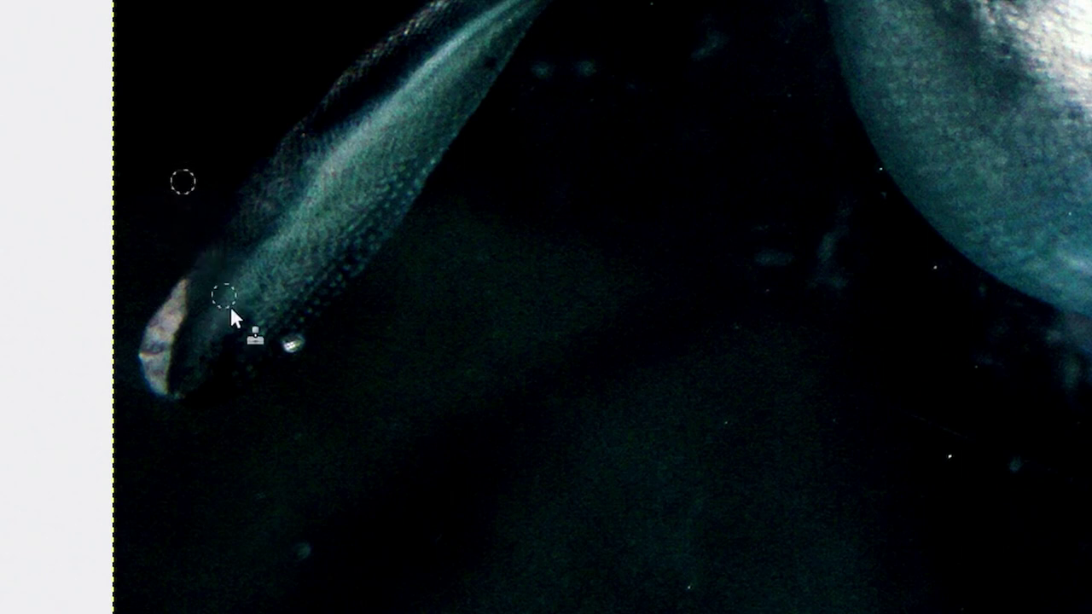
pyautogui.keyDown('ctrl'); pyautogui.click(401, 499); pyautogui.keyUp('ctrl')
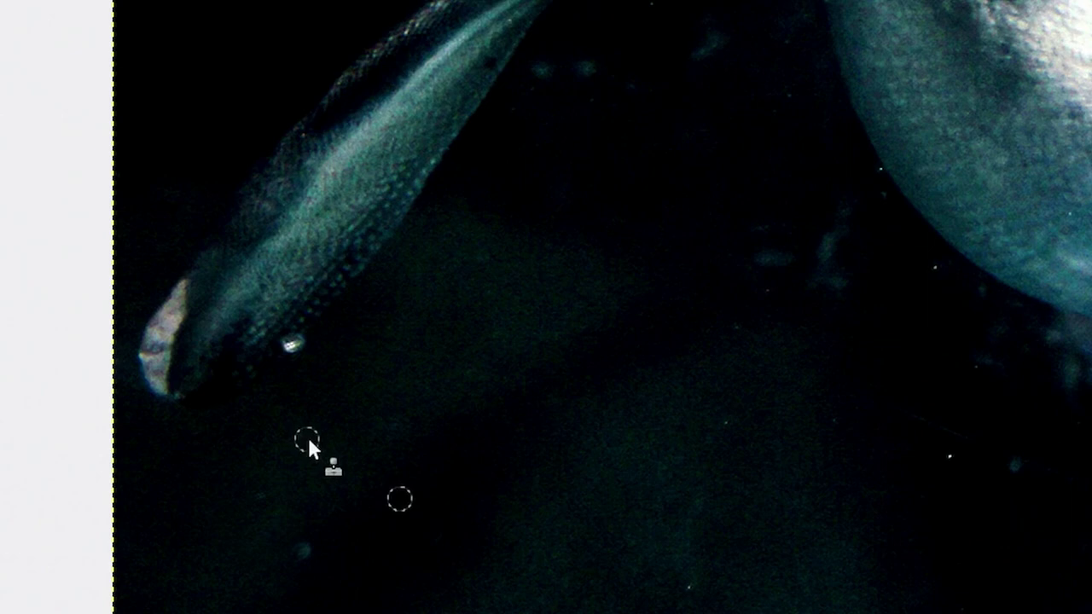
pyautogui.keyDown('ctrl'); pyautogui.click(327, 533); pyautogui.keyUp('ctrl')
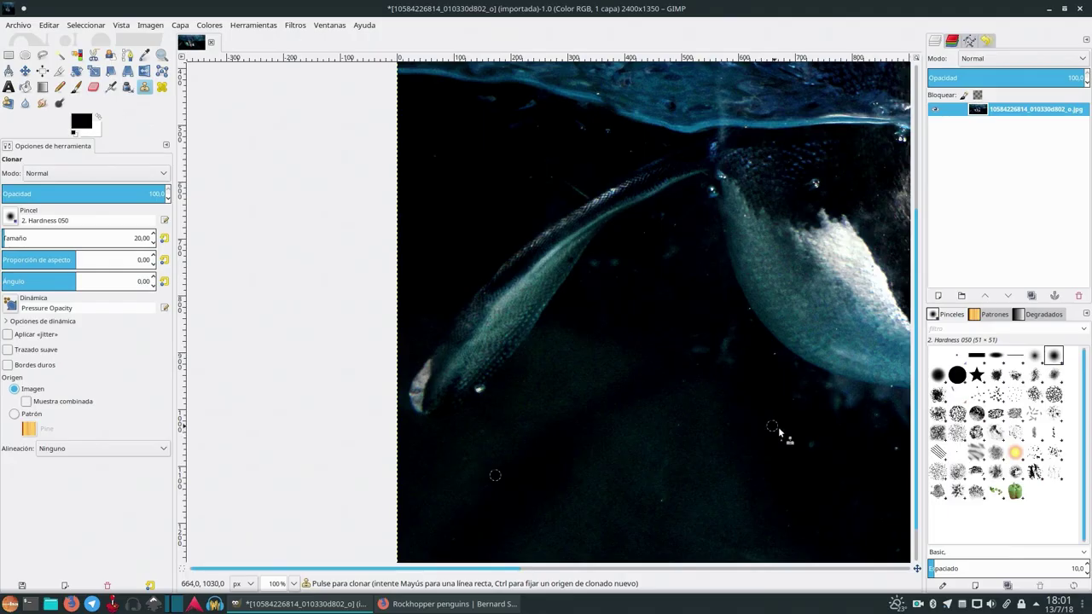
# - Set the zoom to 200% and pan to the water below the penguin's body
pyautogui.click(270, 584)
pyautogui.write('200')
pyautogui.press('Return')
pyautogui.moveTo(720, 414); pyautogui.dragTo(281, 182)
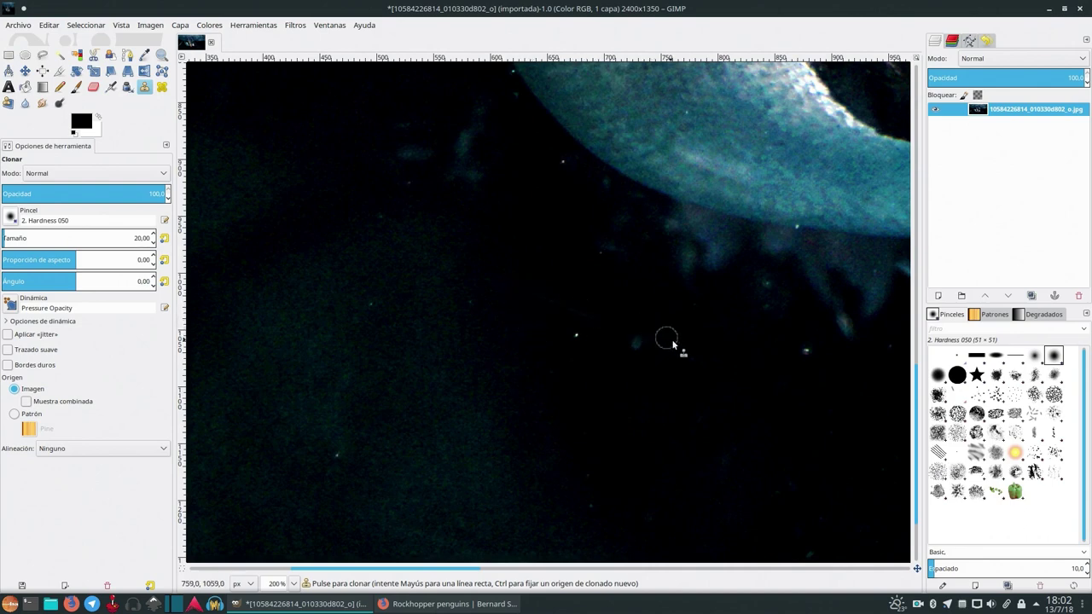
# - Set new clone sources and paint out specks below the penguin's body
pyautogui.press('ctrl')
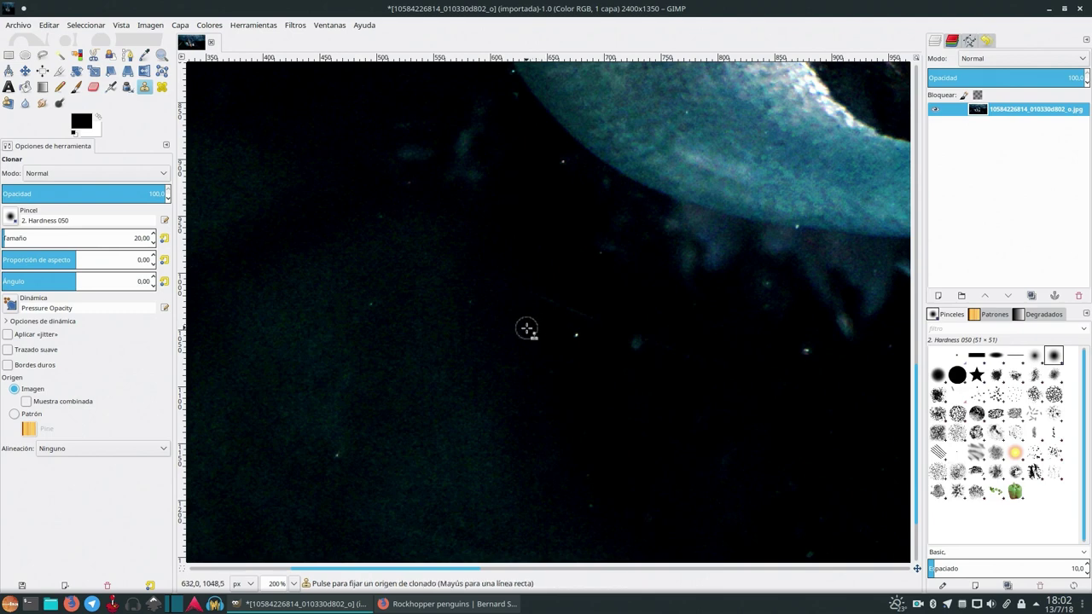
pyautogui.keyDown('ctrl'); pyautogui.click(527, 328); pyautogui.keyUp('ctrl')
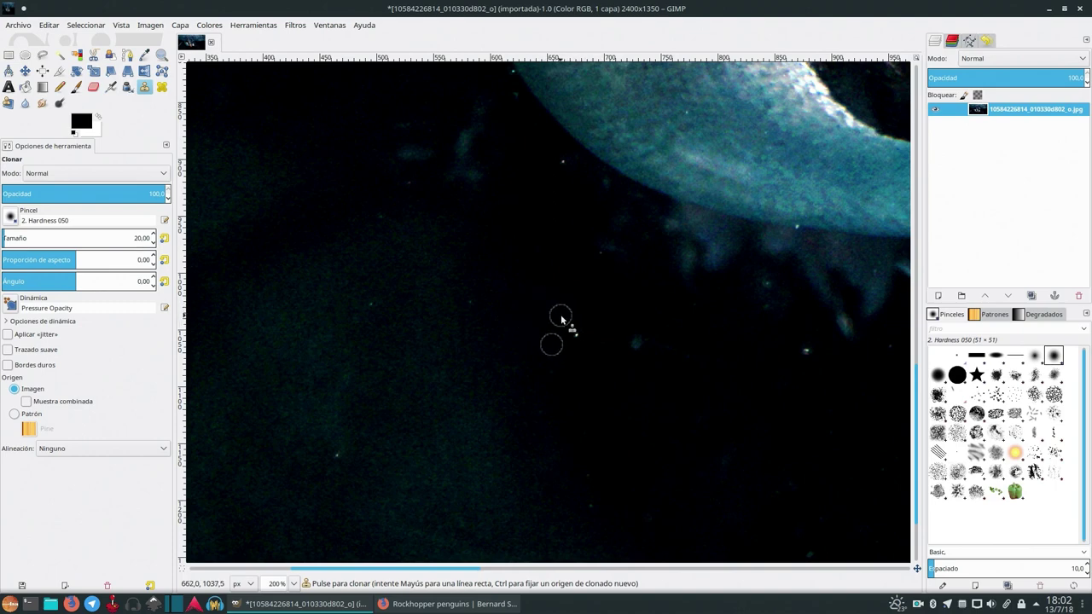
pyautogui.press('ctrl')
pyautogui.keyDown('ctrl'); pyautogui.click(633, 369); pyautogui.keyUp('ctrl')
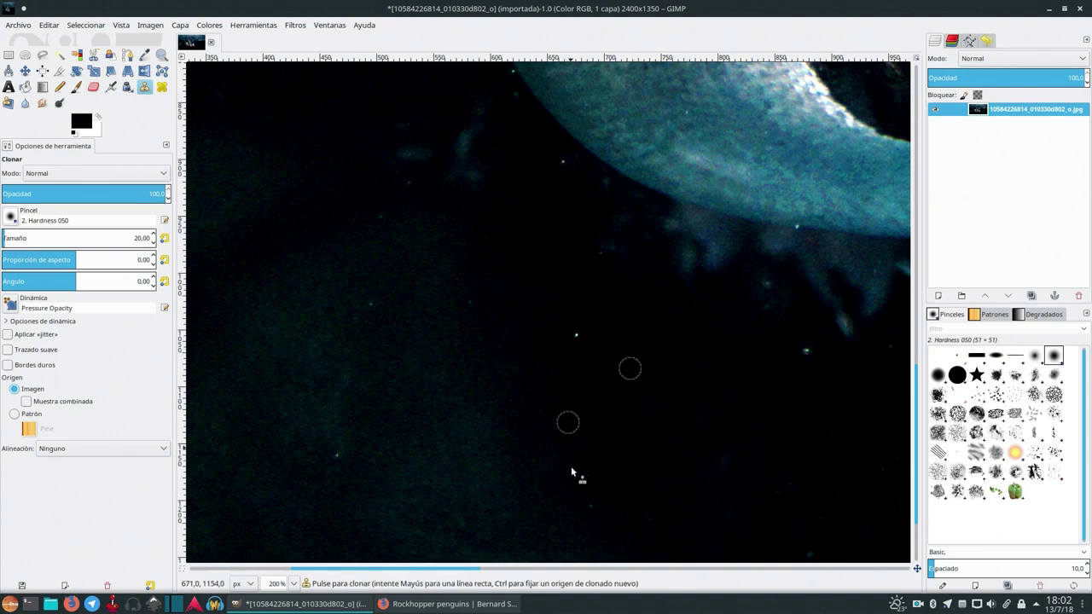
# - Zoom to 100% then 50% to view the whole photo and set a clone source at right
pyautogui.doubleClick(275, 583)
pyautogui.write('100')
pyautogui.press('Return')
pyautogui.write('50')
pyautogui.press('Return')
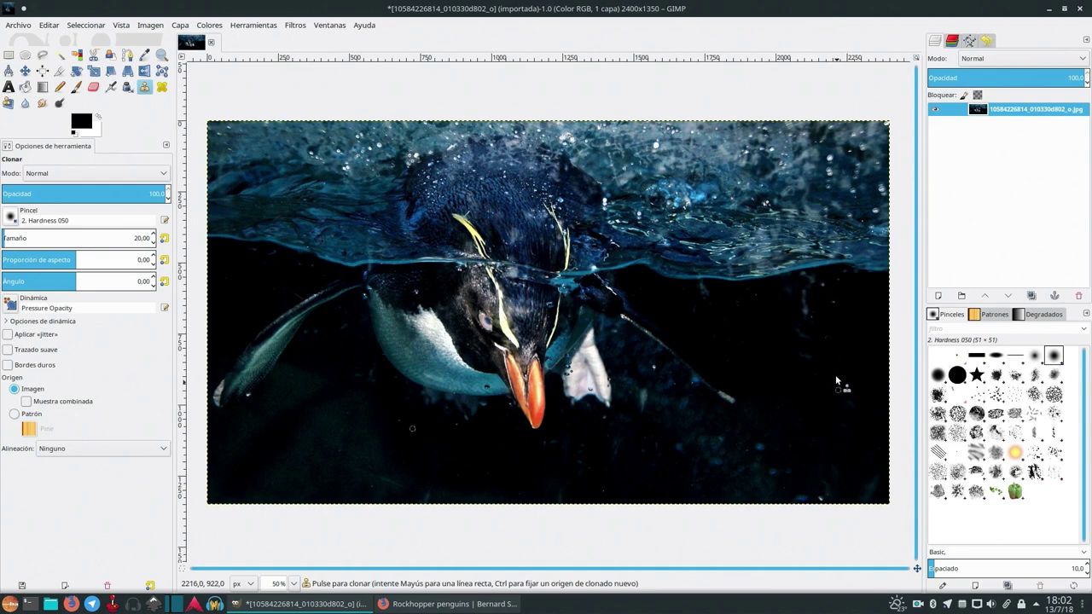
pyautogui.keyDown('ctrl'); pyautogui.click(835, 342); pyautogui.keyUp('ctrl')
pyautogui.click(18, 25)
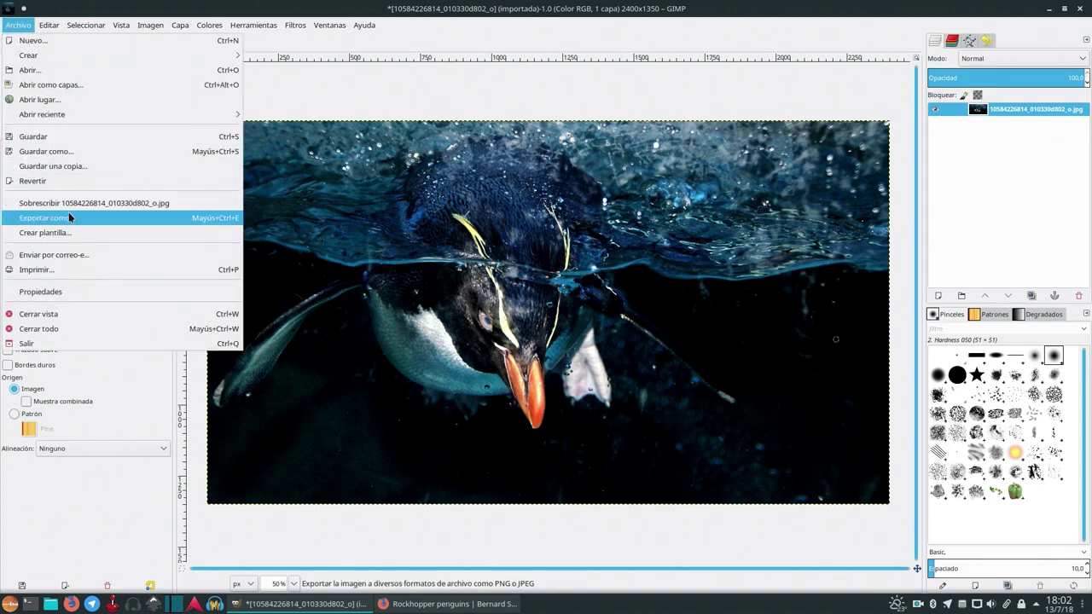
pyautogui.click(72, 217)
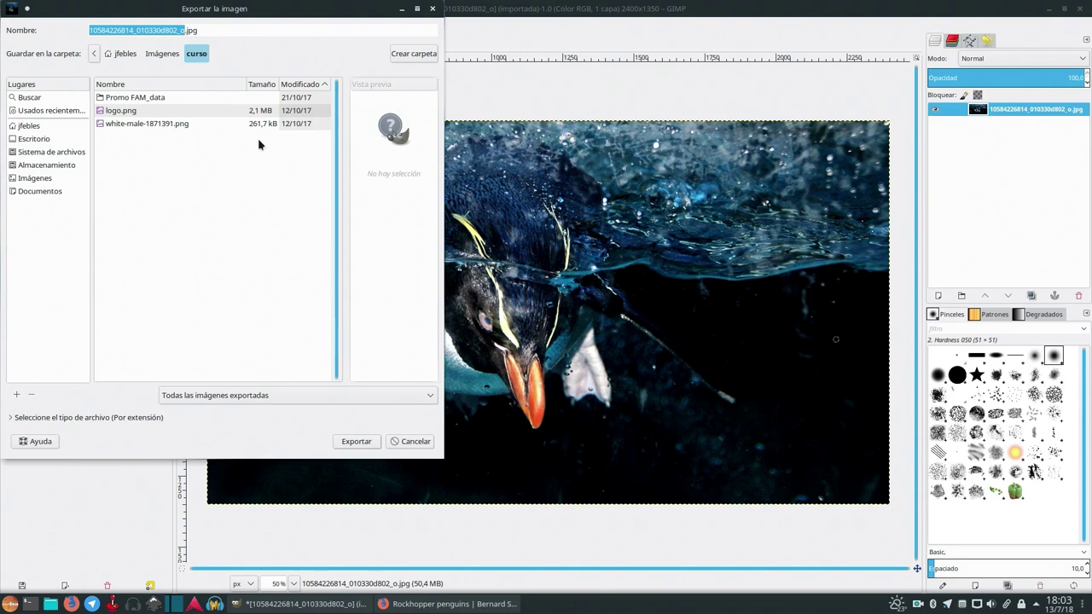
pyautogui.click(246, 28)
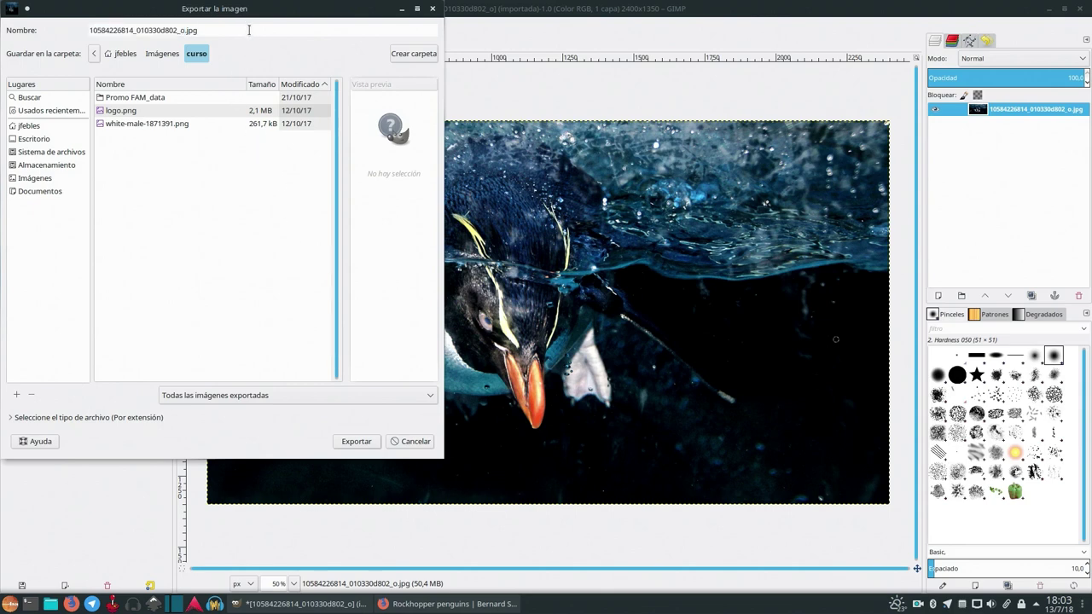
pyautogui.press('BackSpace')
pyautogui.press('BackSpace')
pyautogui.press('BackSpace')
pyautogui.write('png')
pyautogui.press('Return')
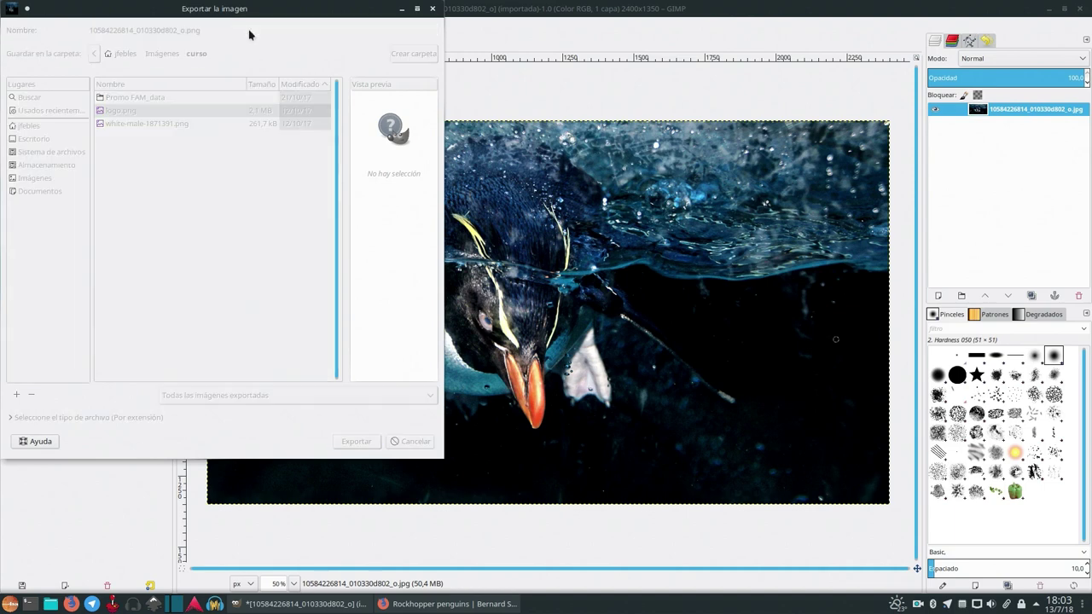
pyautogui.press('Return')
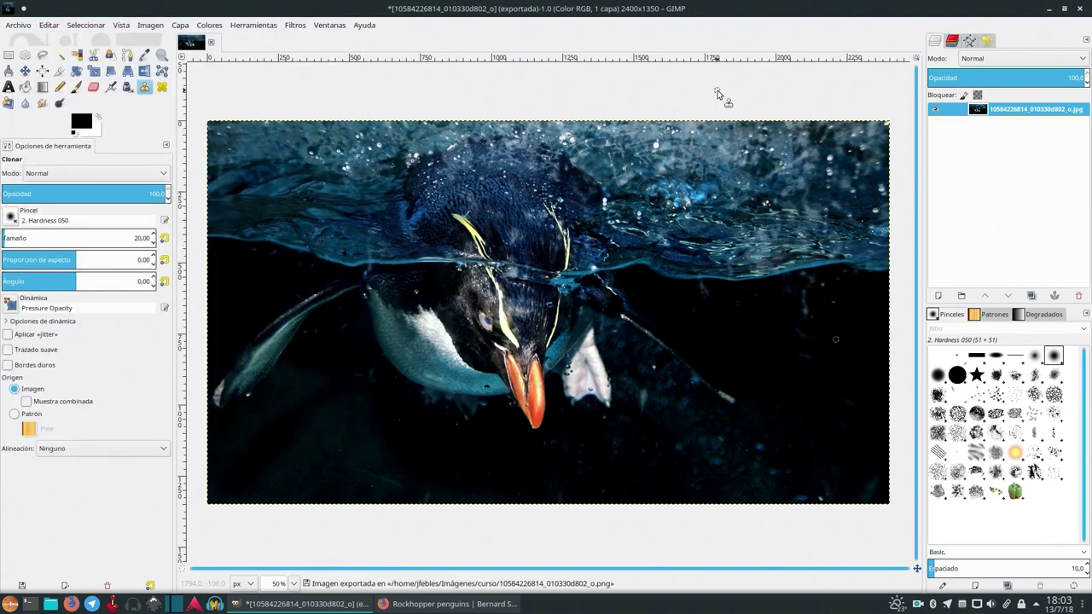
pyautogui.click(1080, 8)
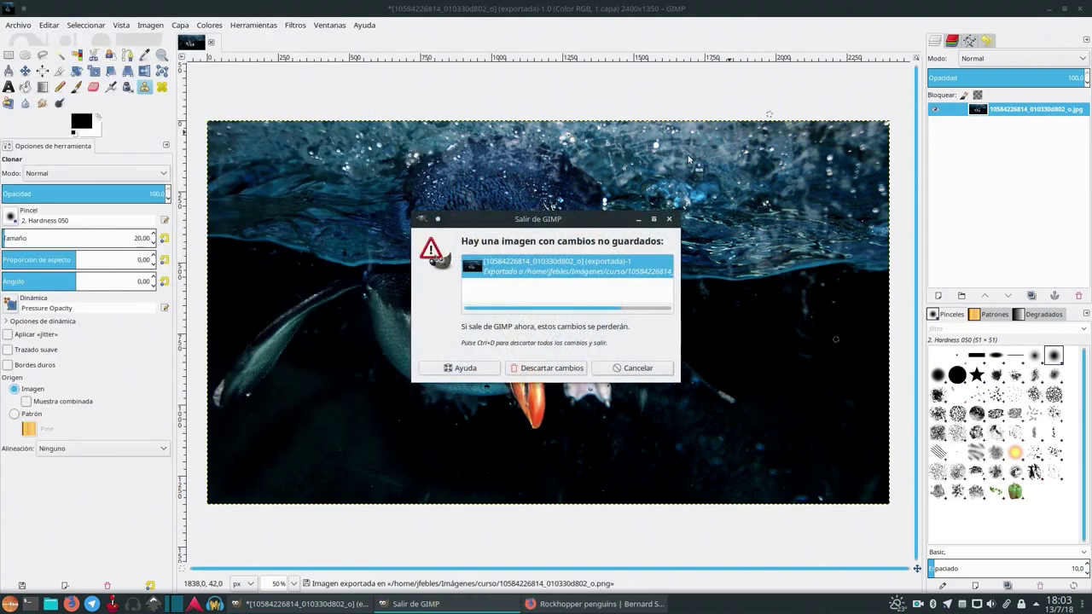
# - Quit GIMP with Descartar cambios, minimise the Flickr Firefox window, and open the desktop context menu
pyautogui.click(557, 372)
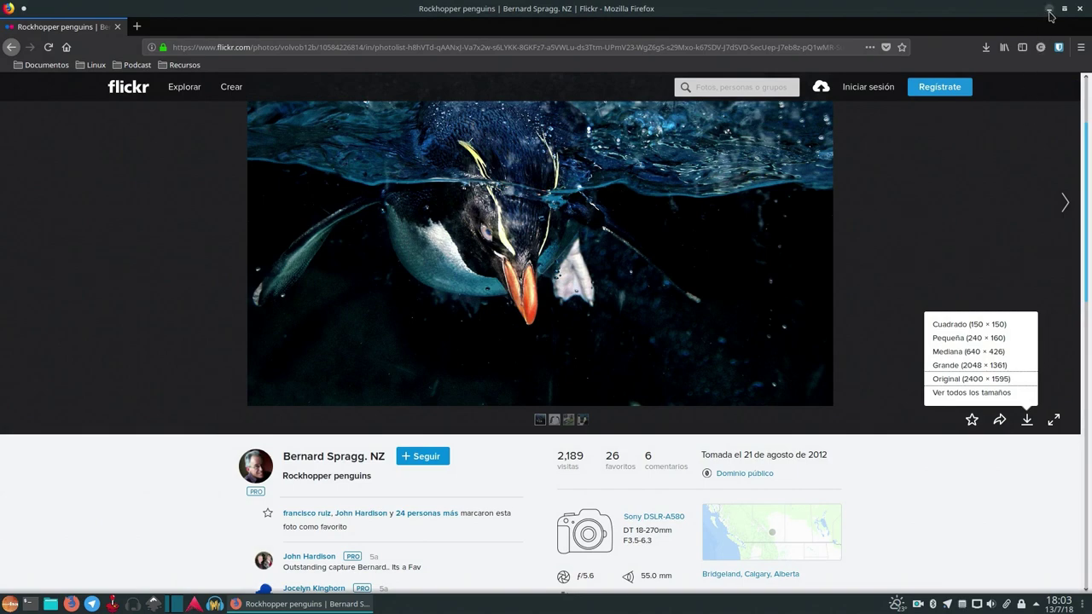
pyautogui.click(1047, 11)
pyautogui.rightClick(578, 269)
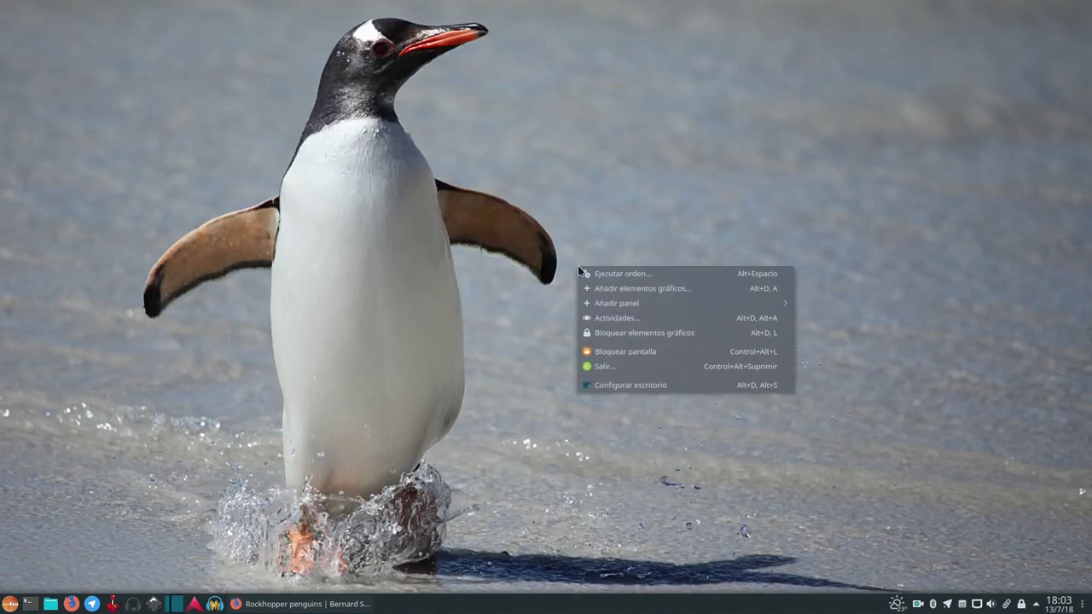
# - Add the exported rockhopper penguin PNG from the curso folder and apply it as wallpaper
pyautogui.click(661, 386)
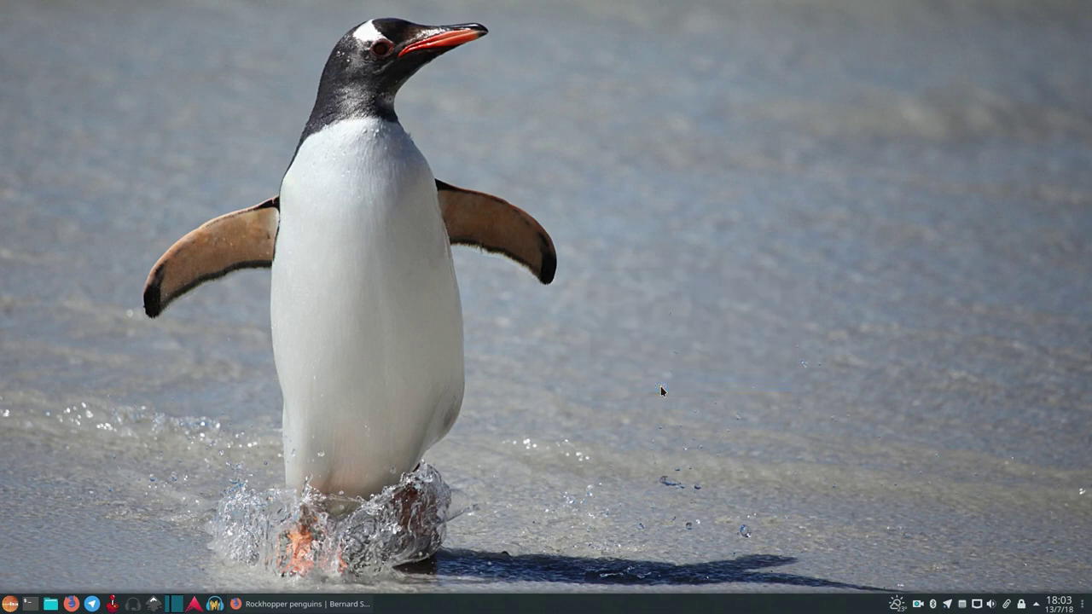
pyautogui.click(220, 281)
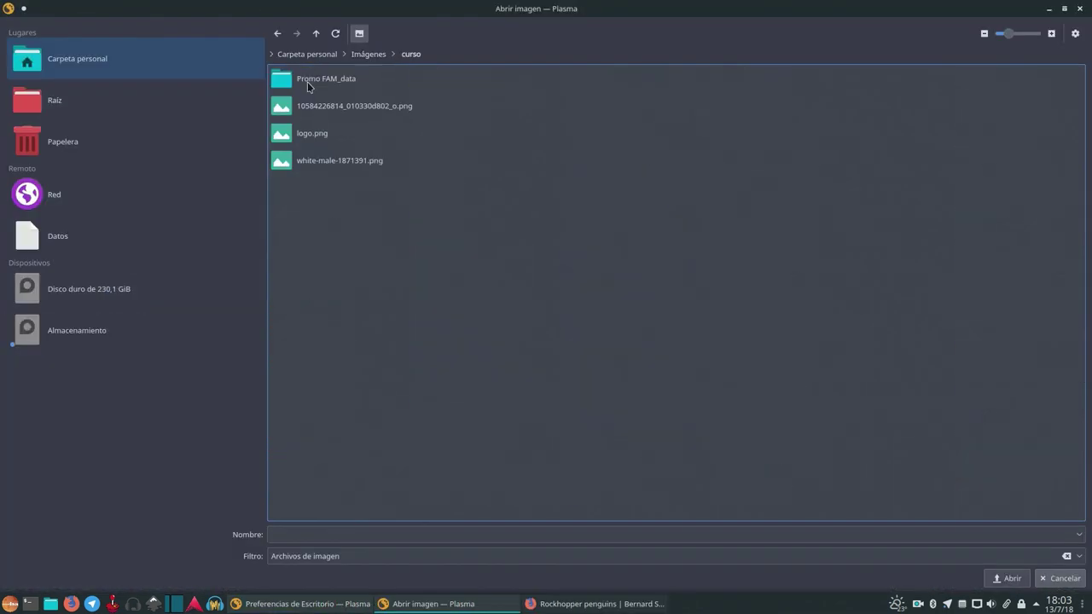
pyautogui.doubleClick(308, 106)
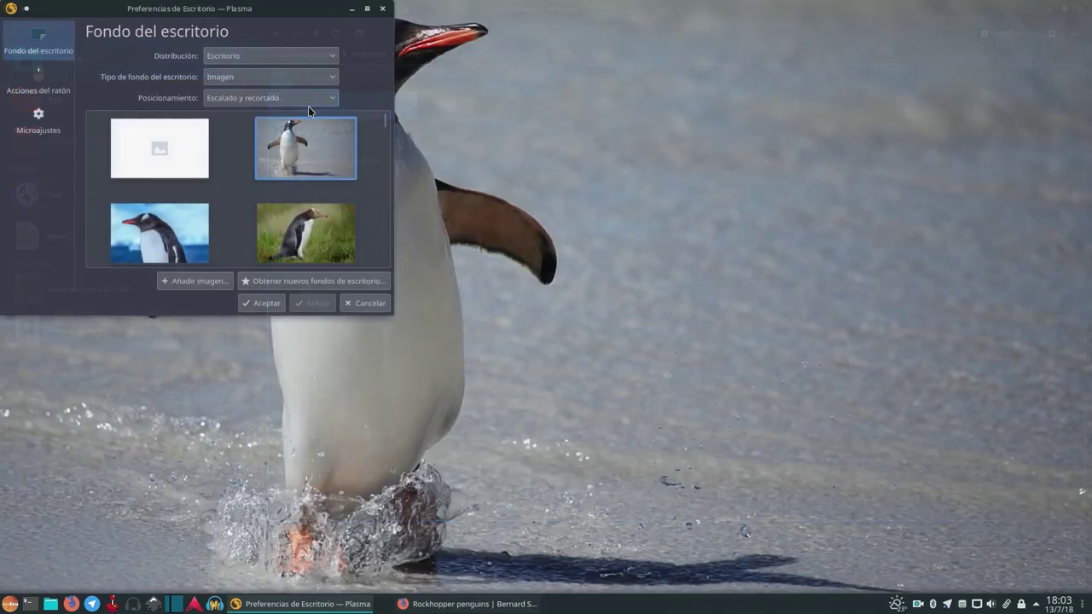
pyautogui.click(145, 140)
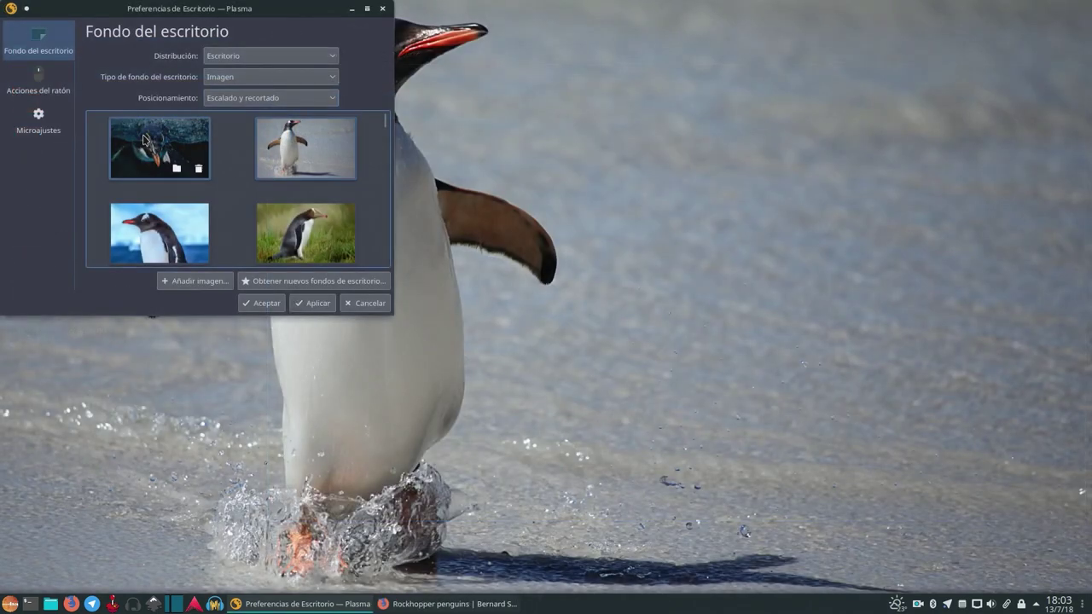
pyautogui.click(313, 303)
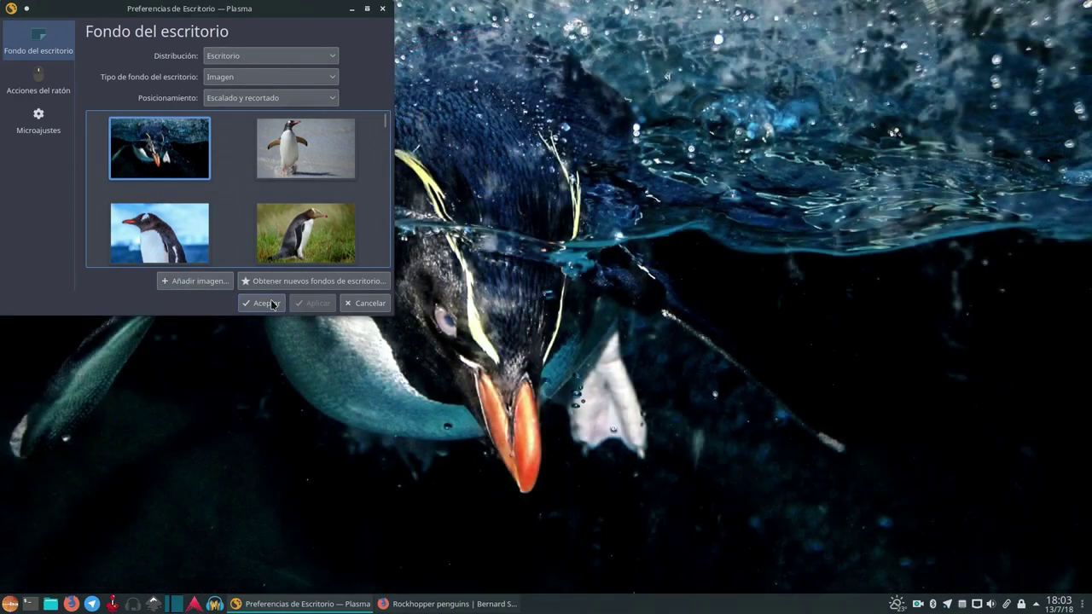
pyautogui.click(271, 303)
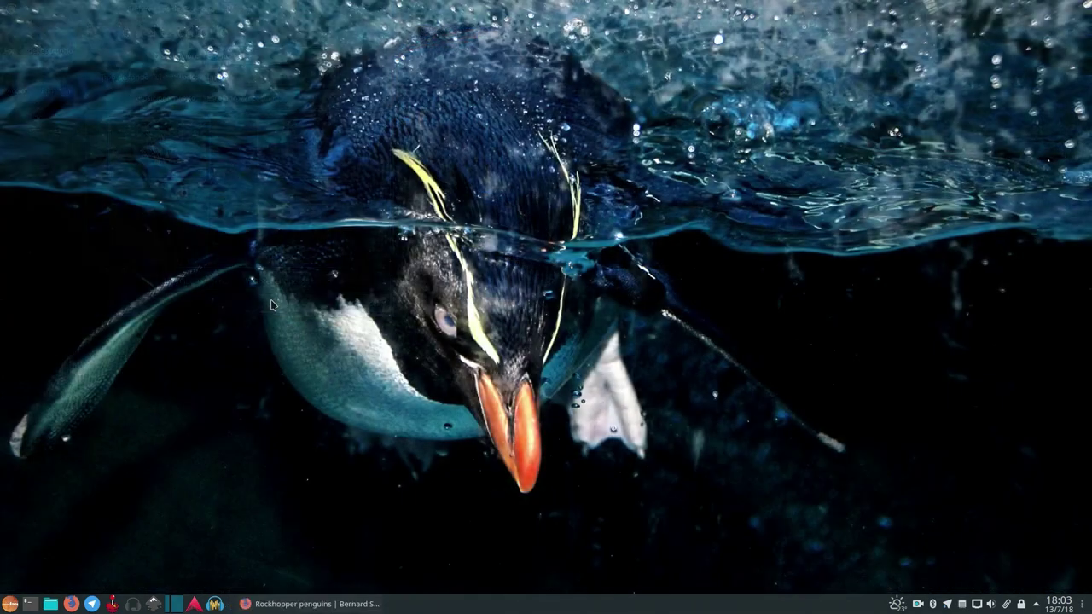